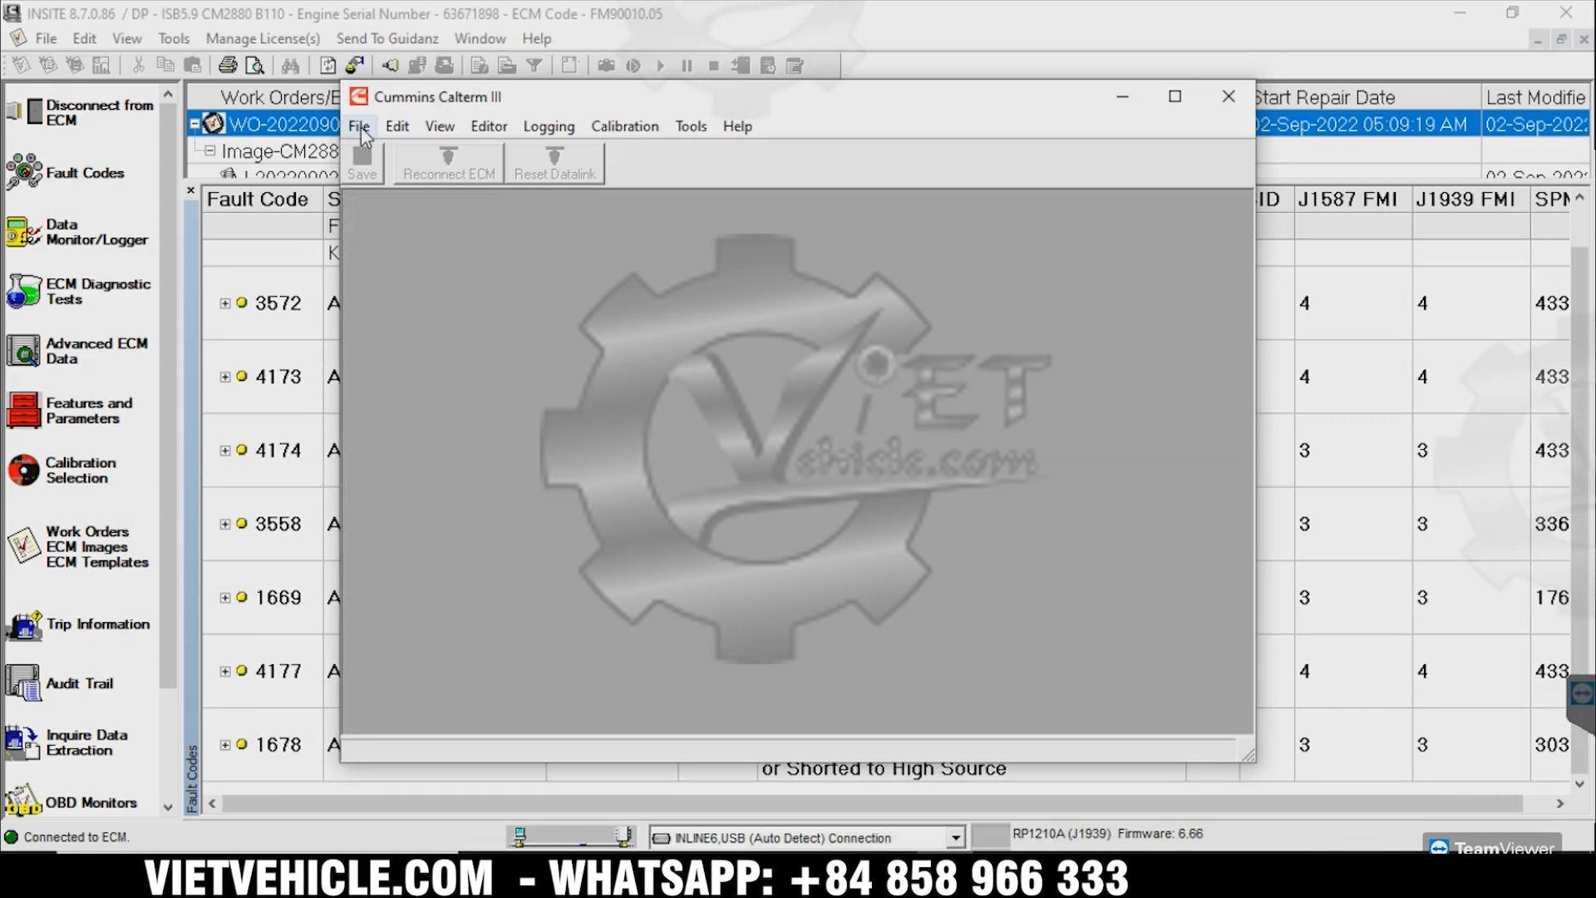
Open module configuration C:\G-\5417166.00.ecfg in Calterm III and connect to the ECM automatically
{"action": "left_click", "coordinate": [432, 152]}
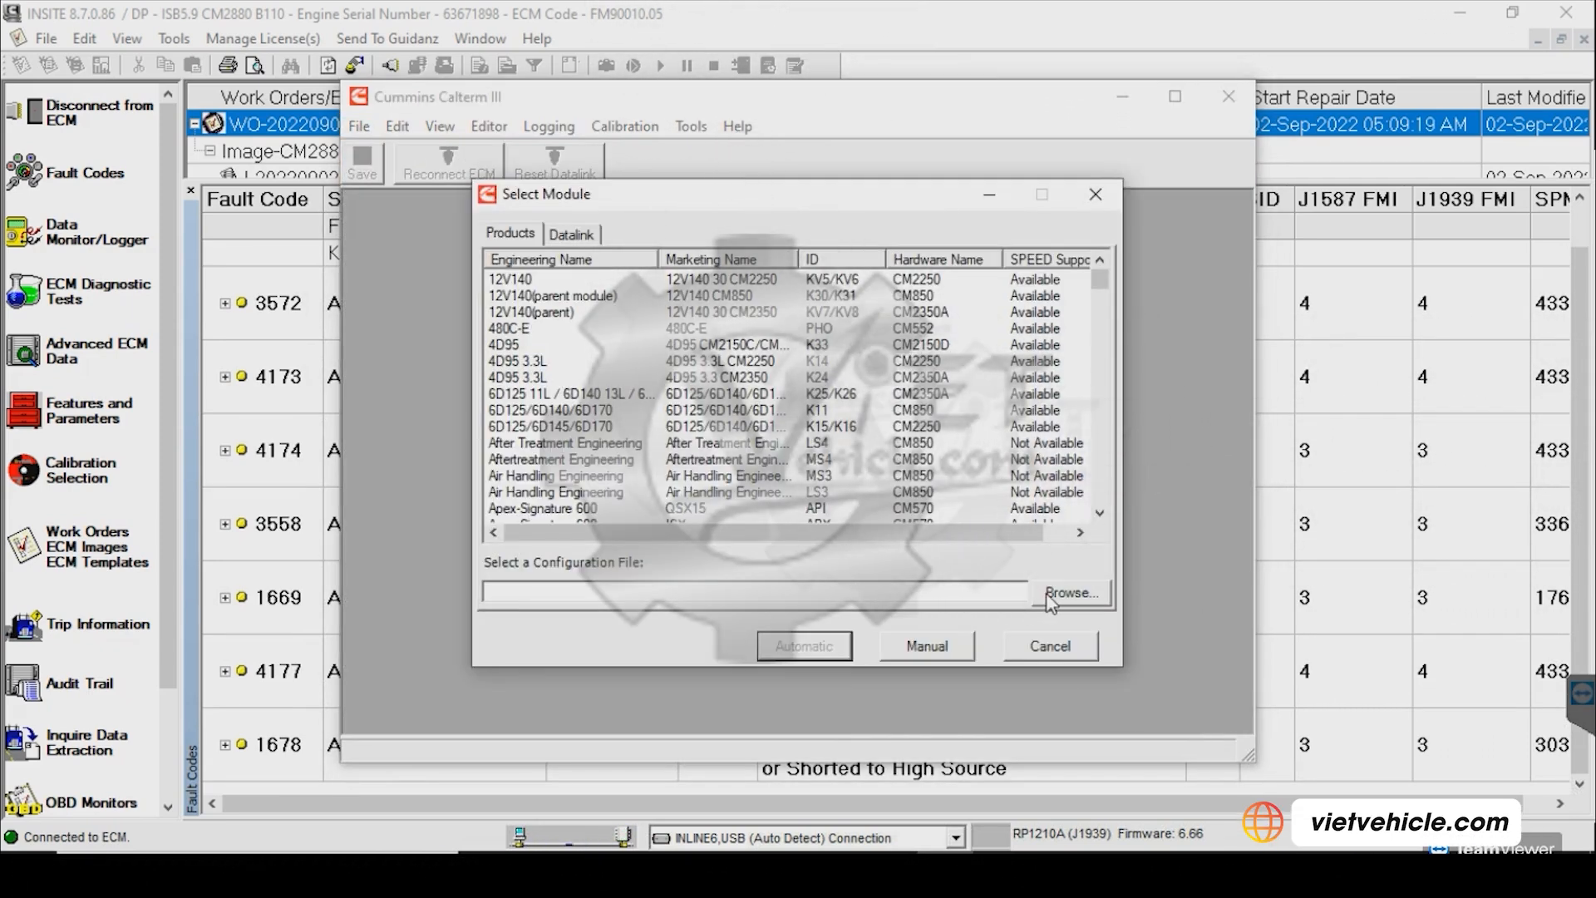
{"action": "left_click", "coordinate": [1049, 596]}
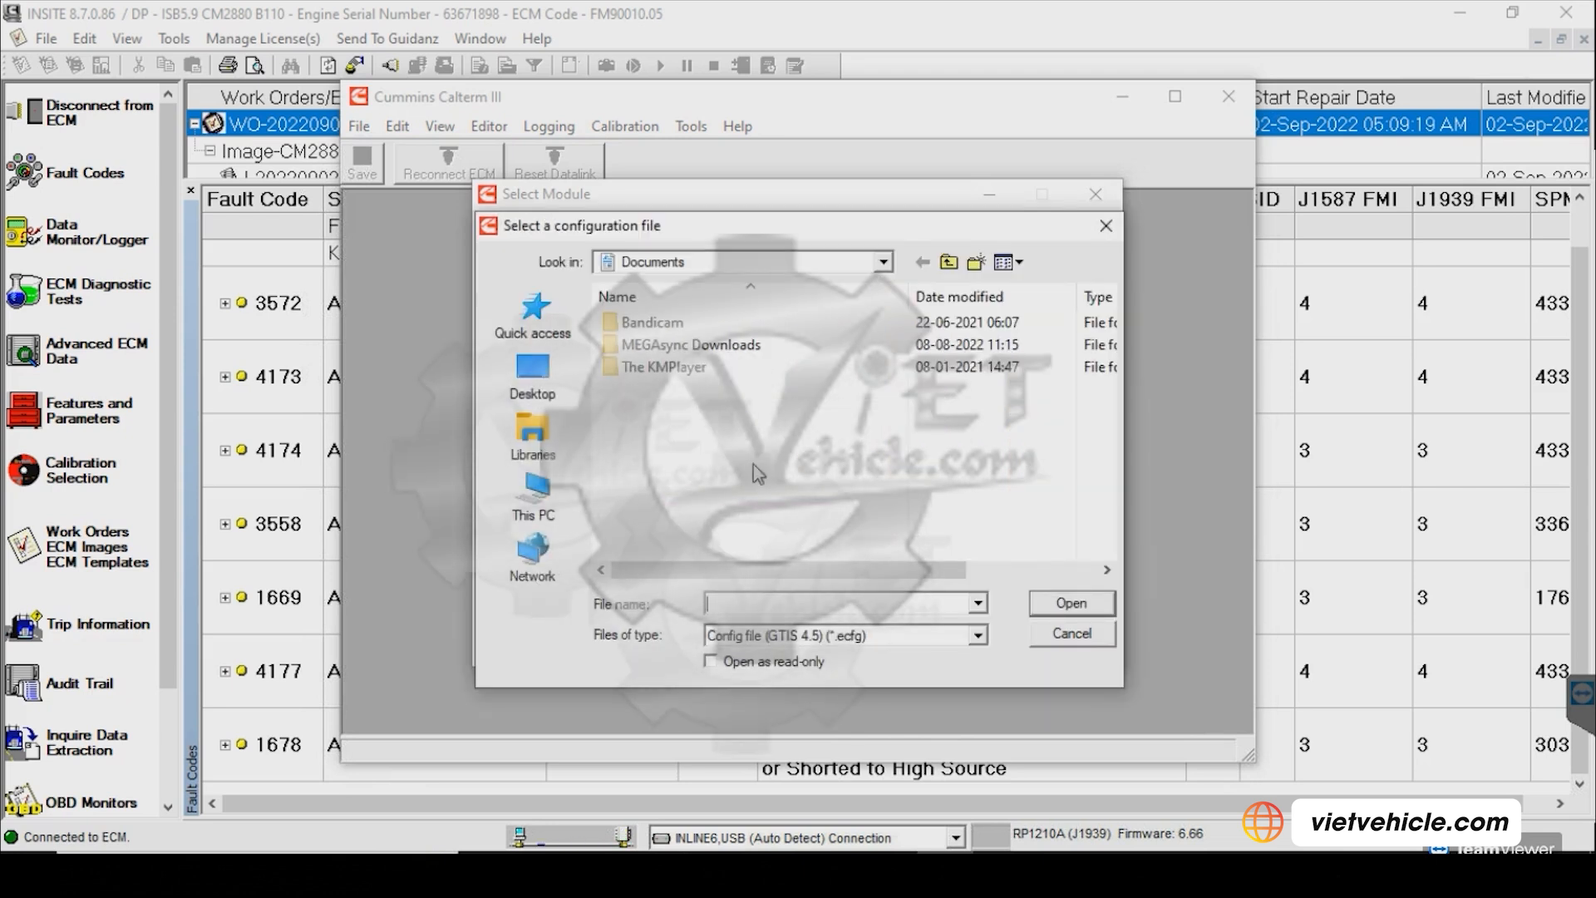
{"action": "left_click", "coordinate": [540, 497]}
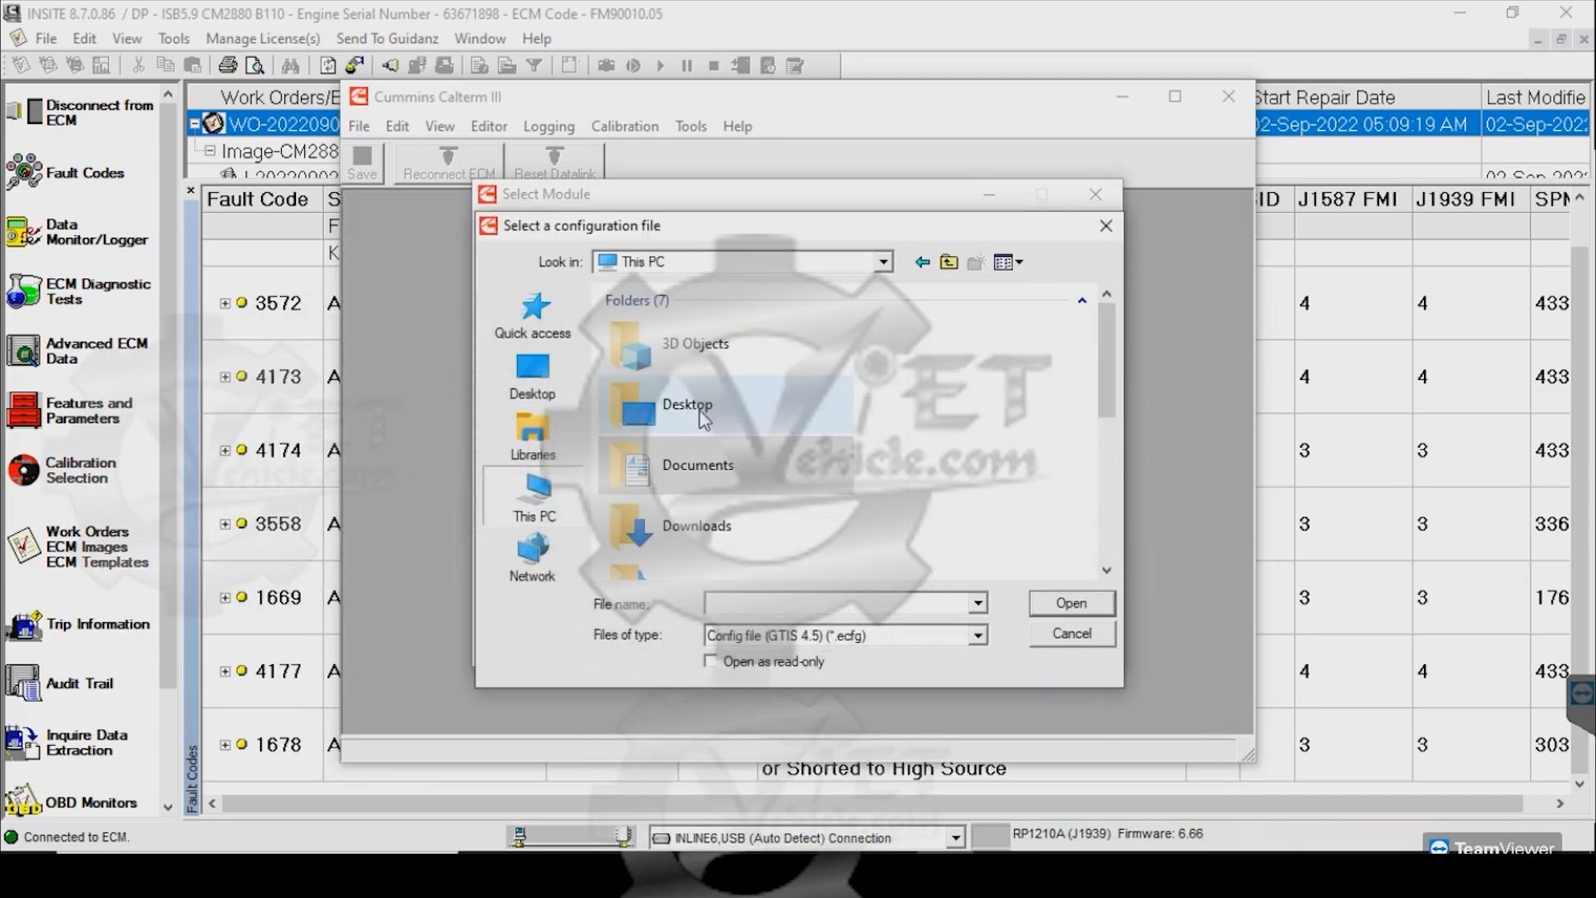
{"action": "scroll", "coordinate": [725, 478], "scroll_direction": "down", "scroll_amount": 3}
{"action": "double_click", "coordinate": [742, 445]}
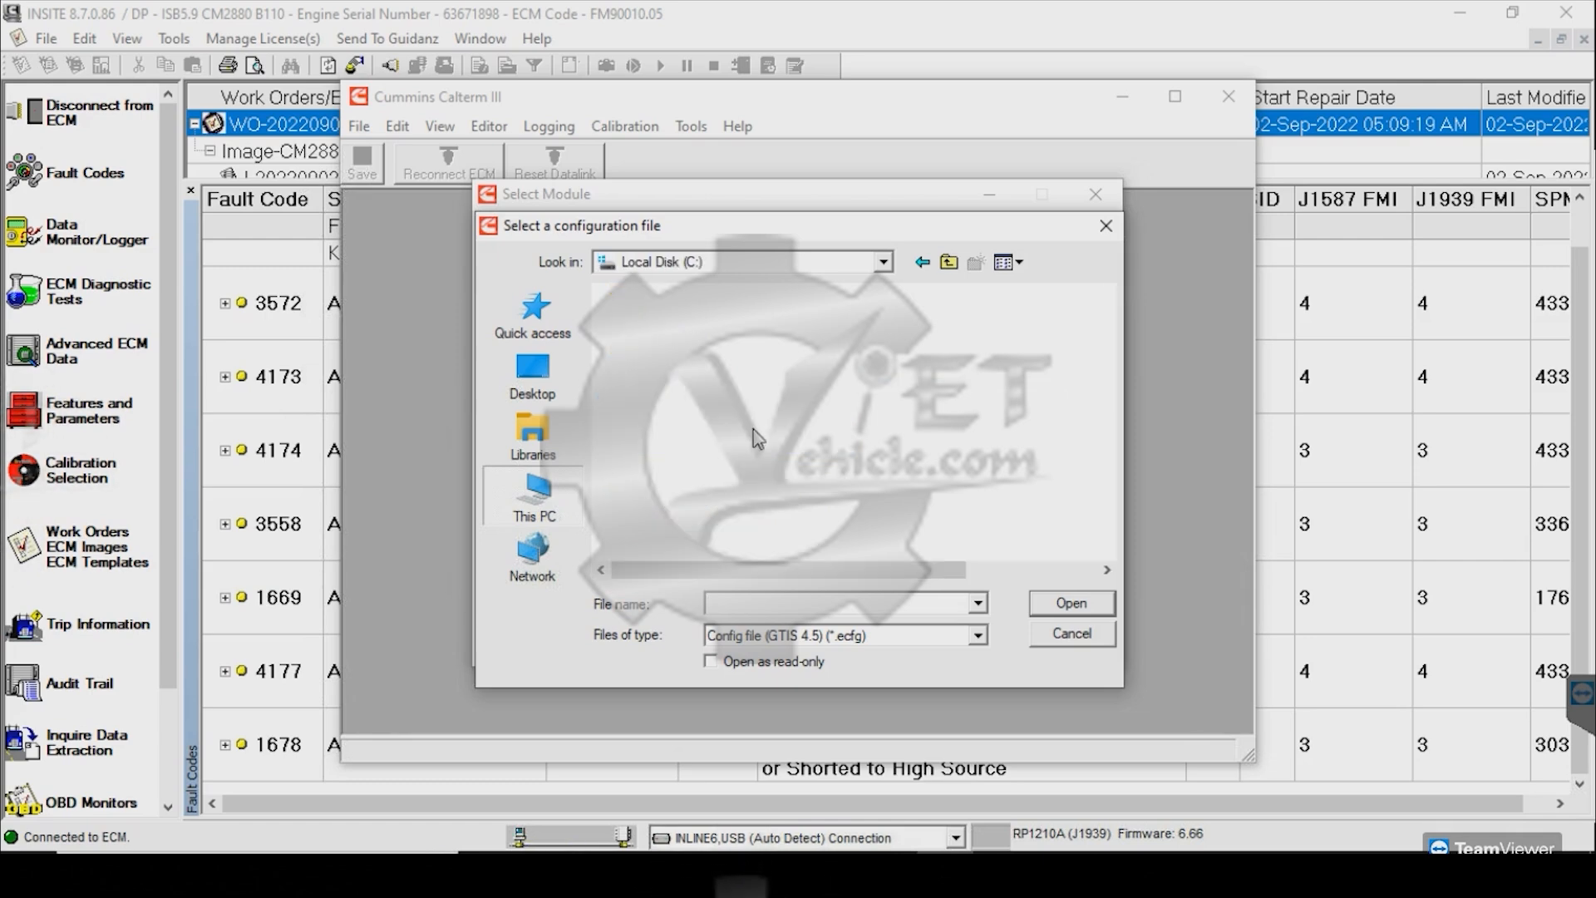
{"action": "double_click", "coordinate": [629, 344]}
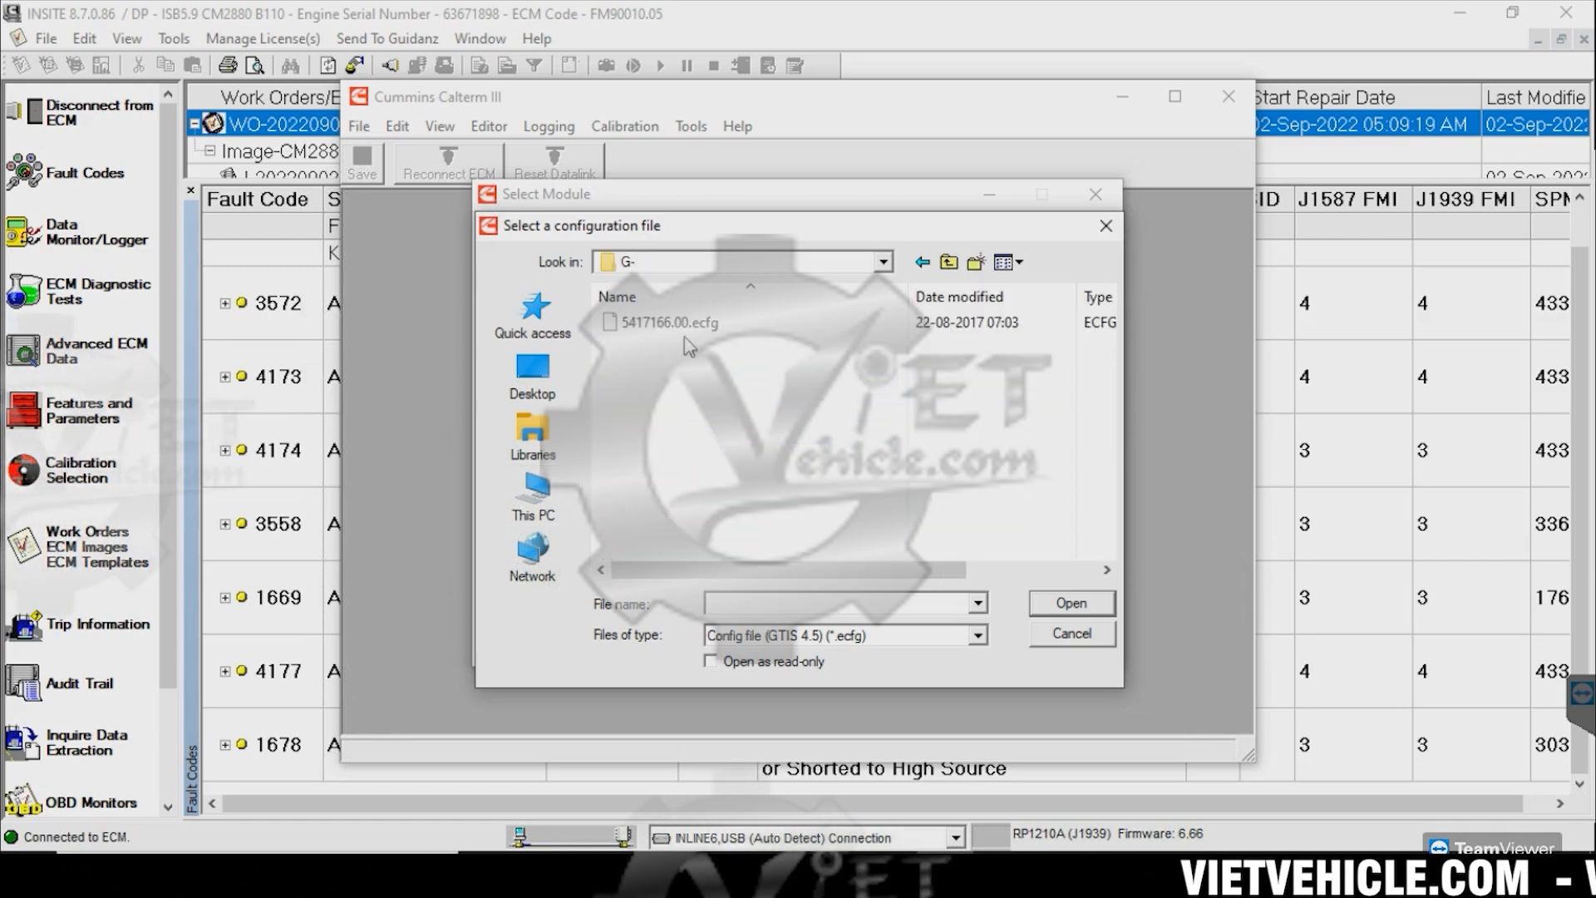
{"action": "left_click", "coordinate": [665, 321]}
{"action": "left_click", "coordinate": [1062, 605]}
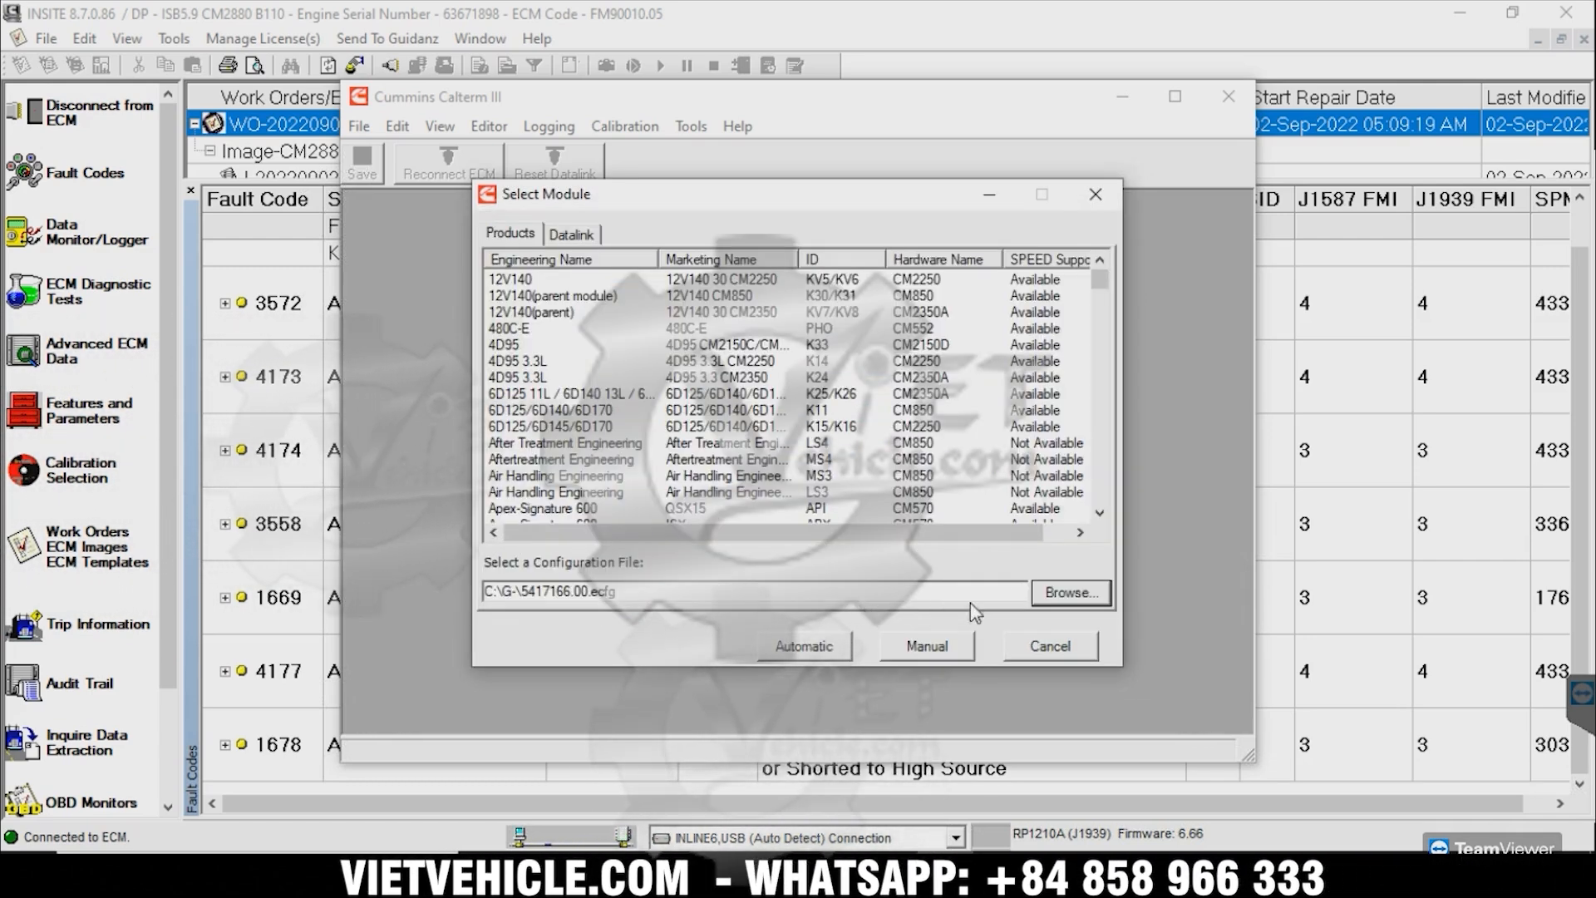
{"action": "left_click", "coordinate": [803, 647]}
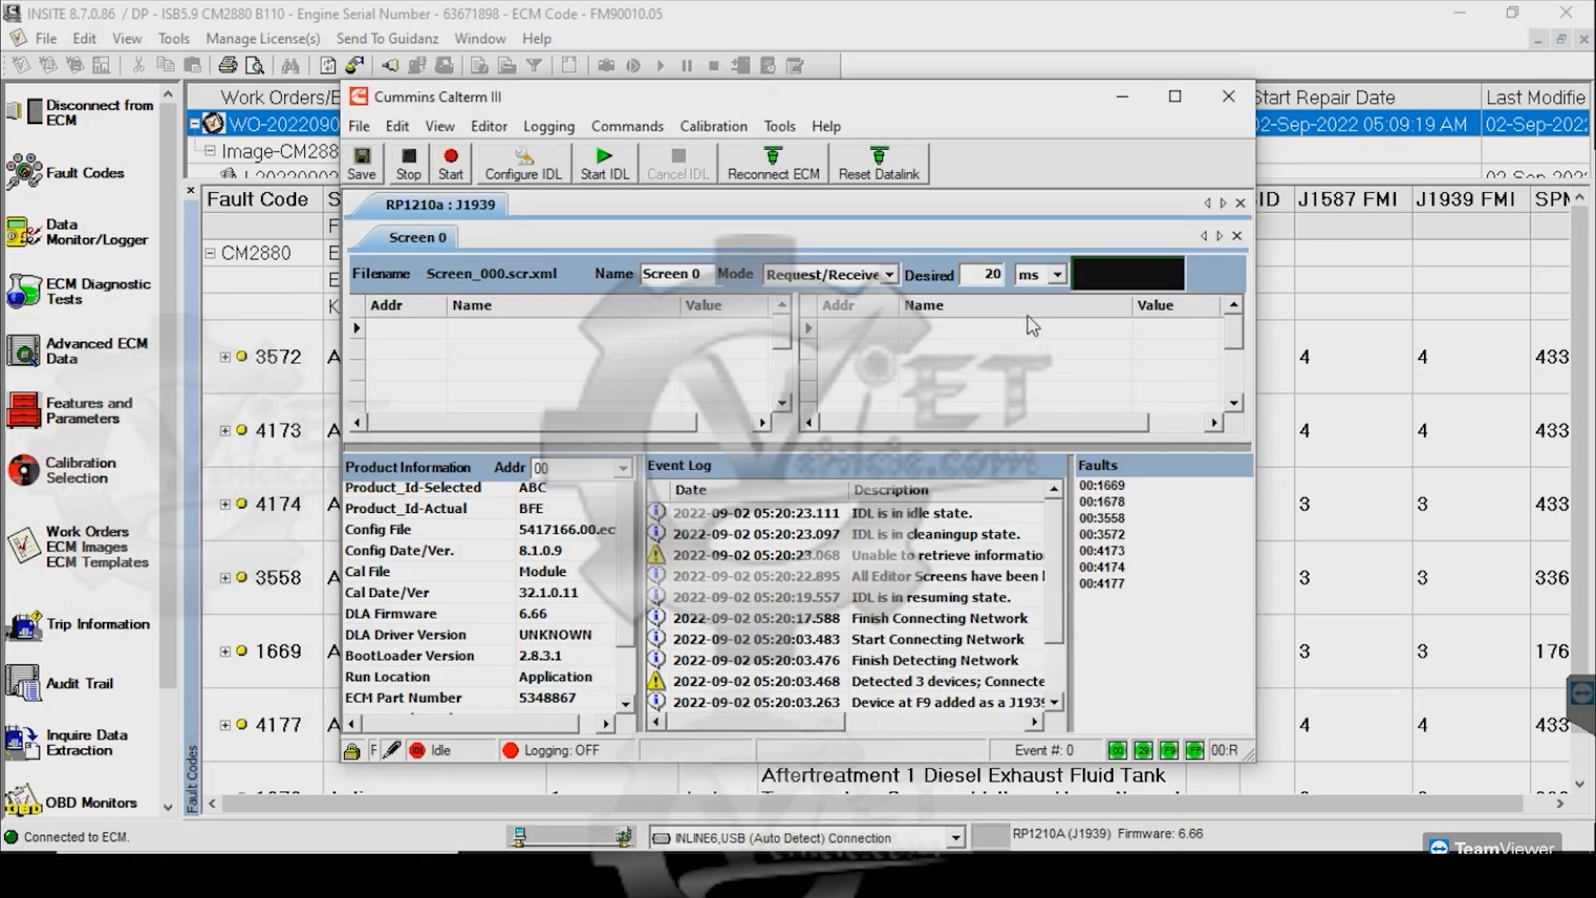
Move the Calterm III window down to uncover INSITE's fault grid
{"action": "left_click_drag", "start_coordinate": [911, 98], "coordinate": [922, 289]}
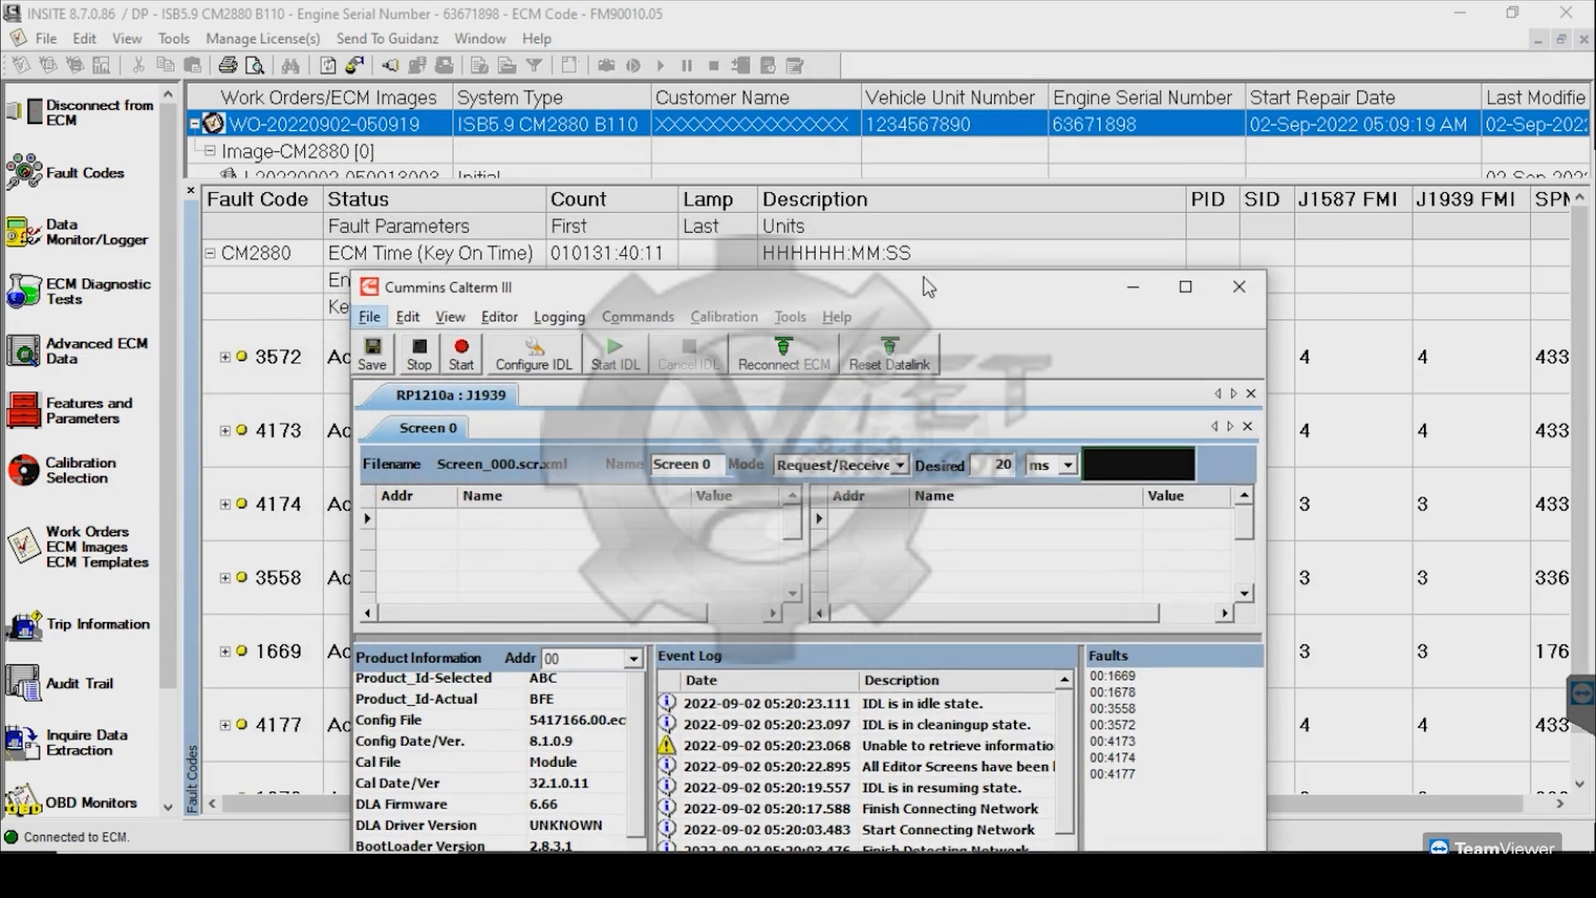
Toggle the ECM security key from Calterm's Commands menu
{"action": "key", "text": "o"}
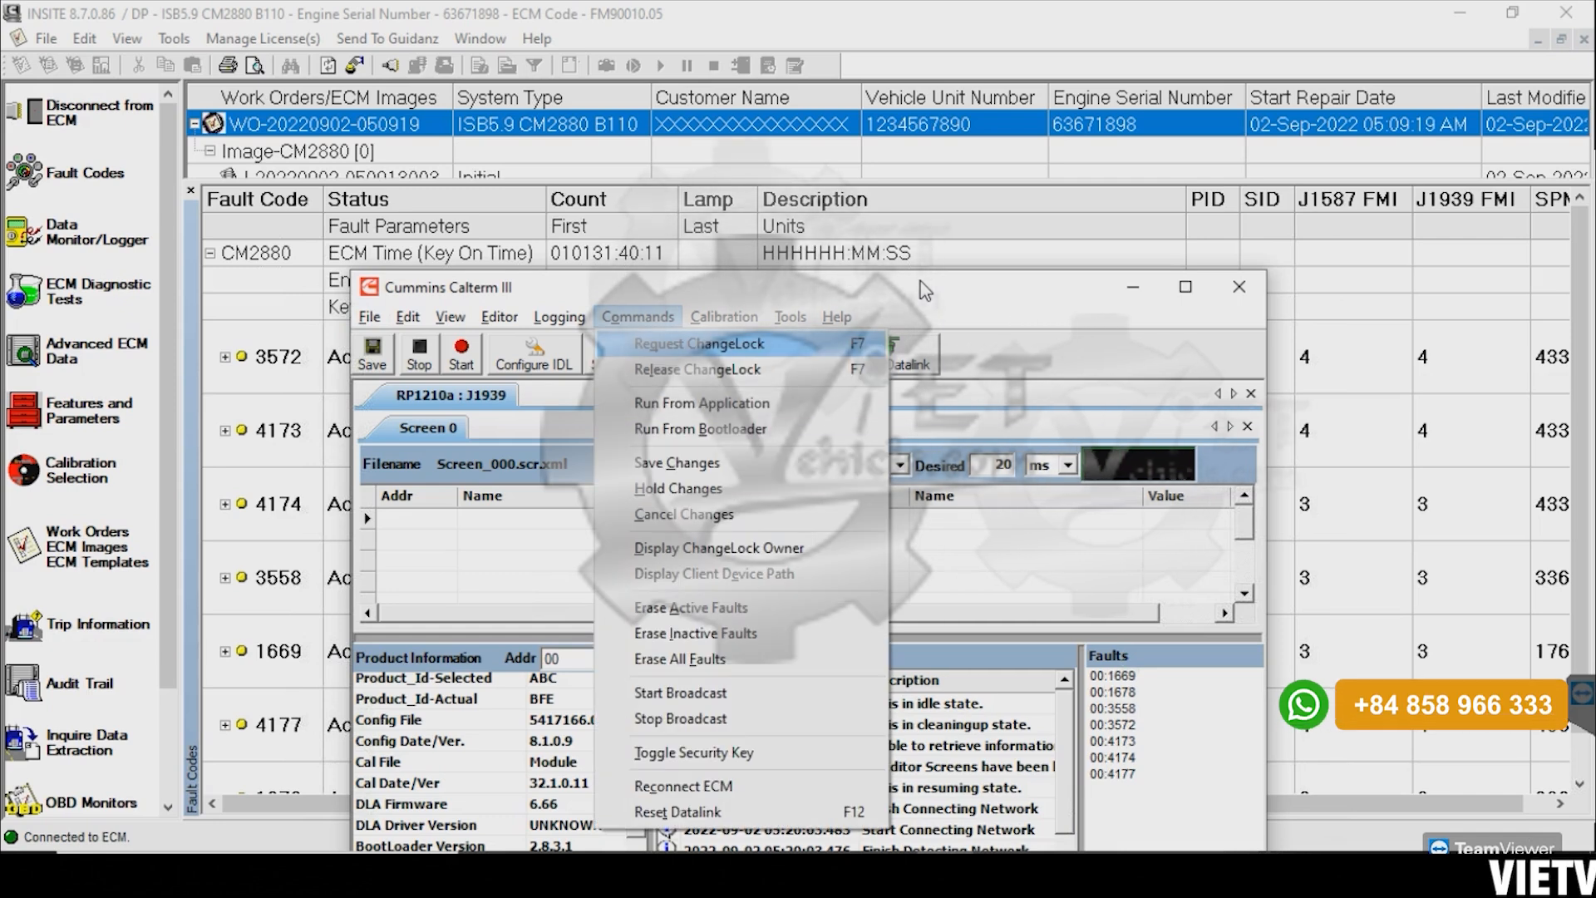
{"action": "key", "text": "t"}
{"action": "key", "text": "Return"}
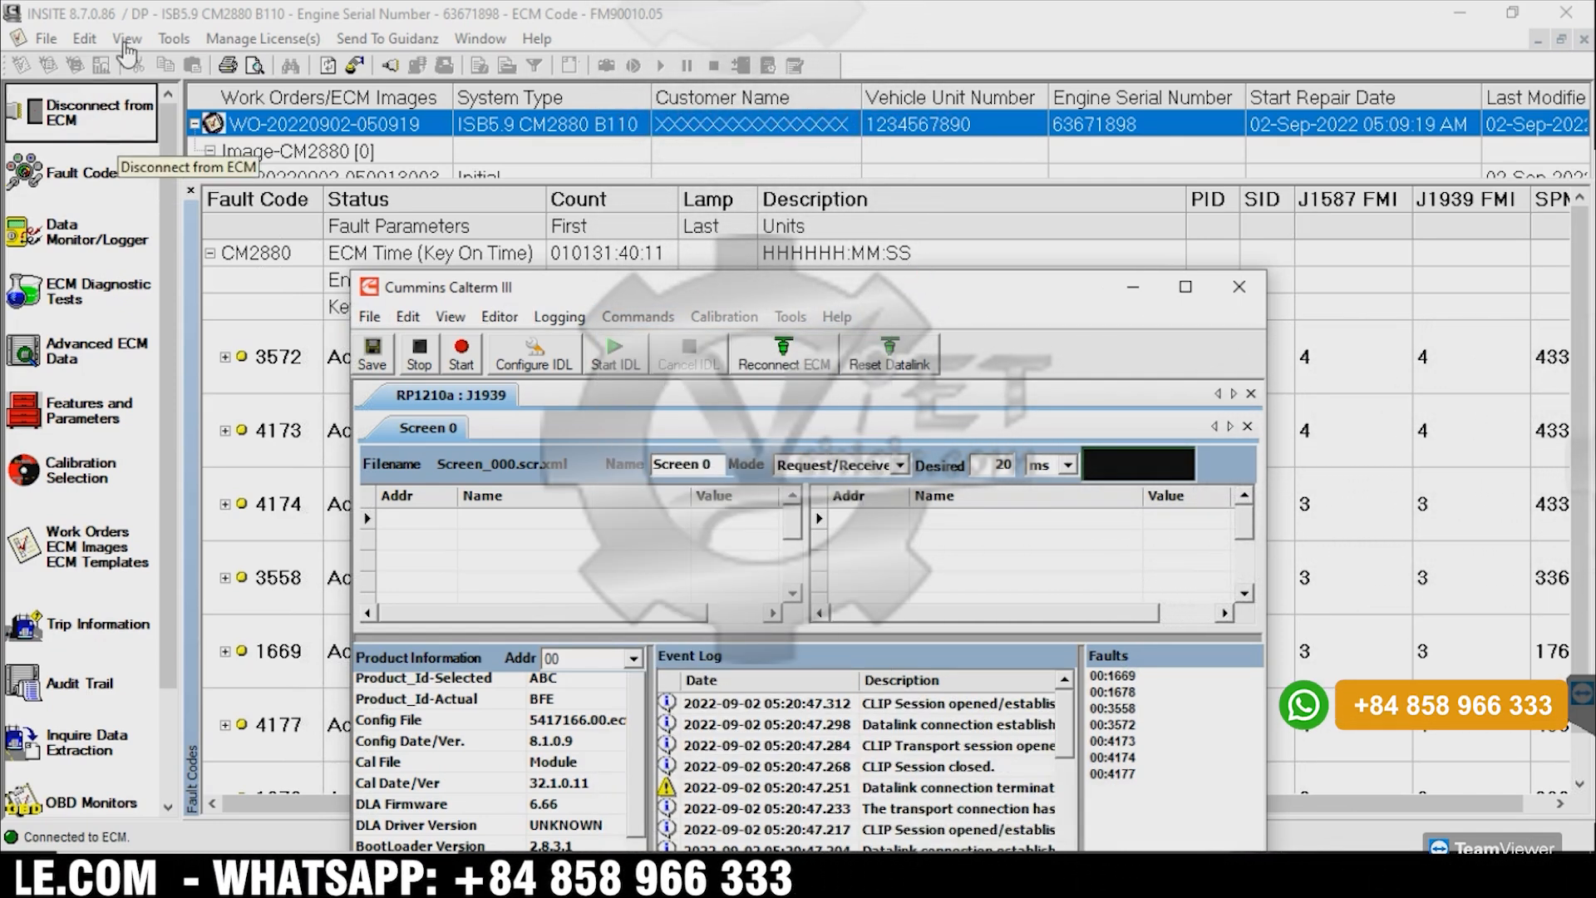
Disconnect INSITE from the ECM, then bring Calterm III back to the front and move it up
{"action": "left_click", "coordinate": [146, 17]}
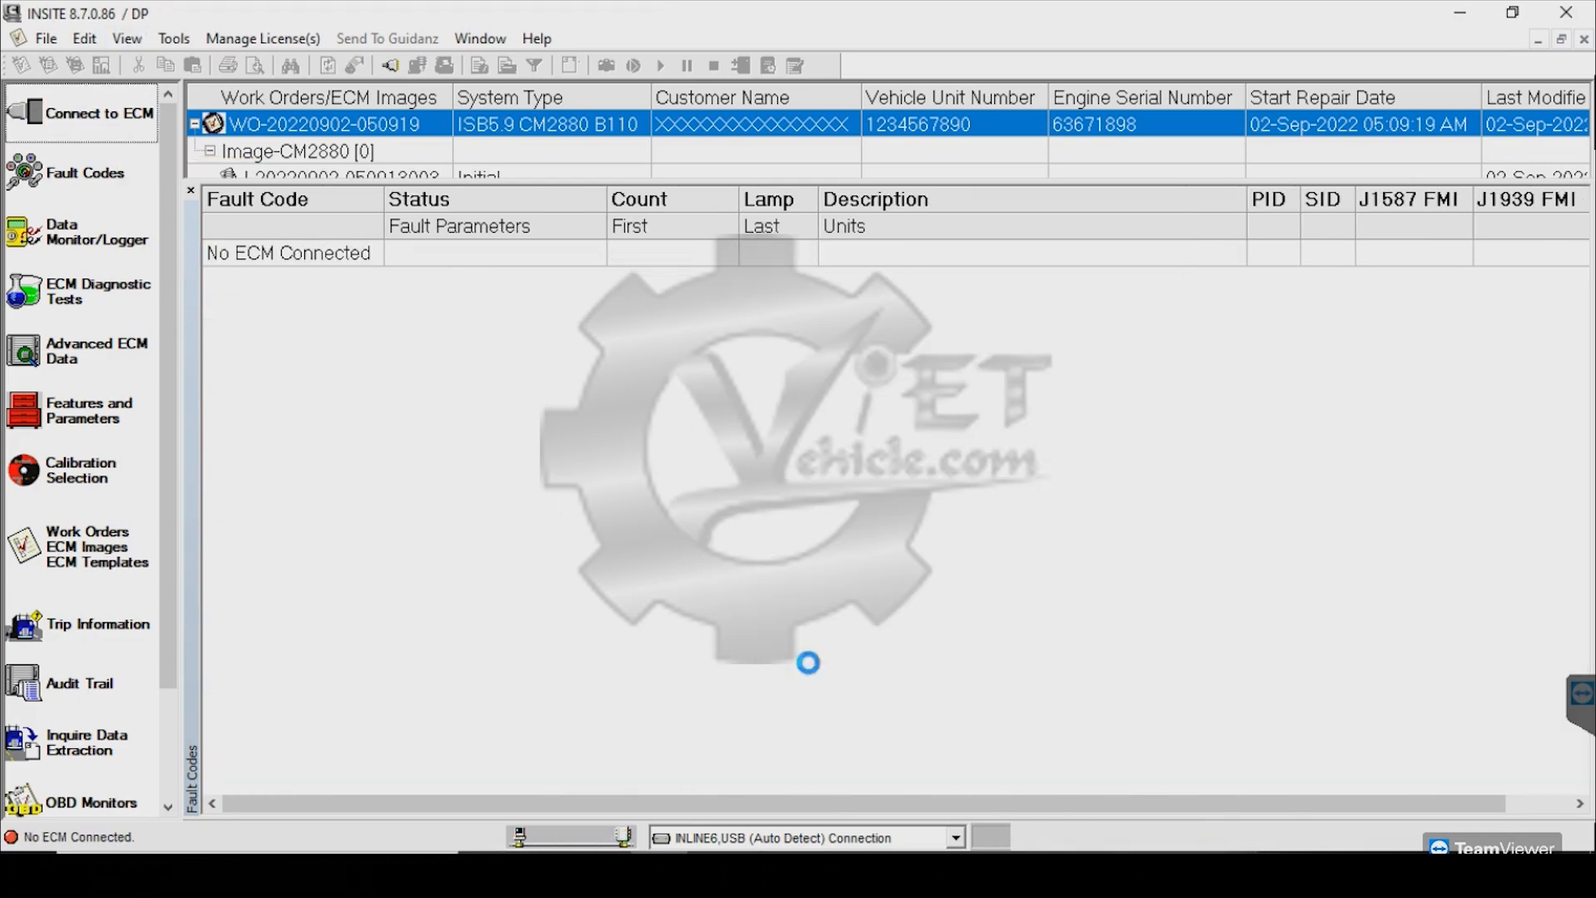
{"action": "key", "text": "alt+Tab"}
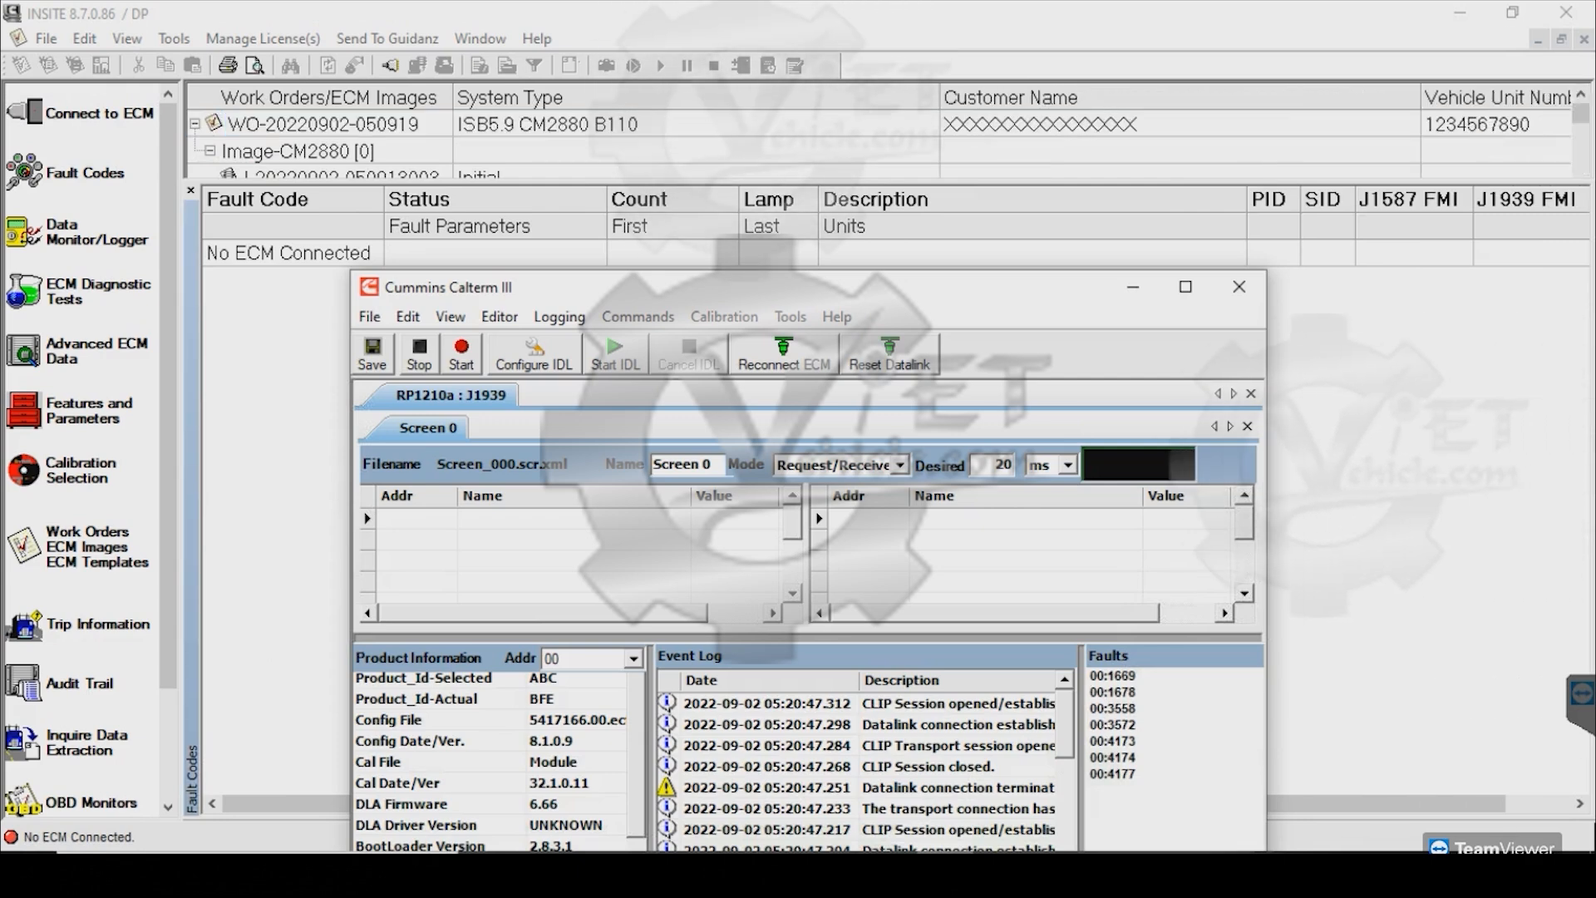
{"action": "left_click_drag", "start_coordinate": [883, 281], "coordinate": [886, 145]}
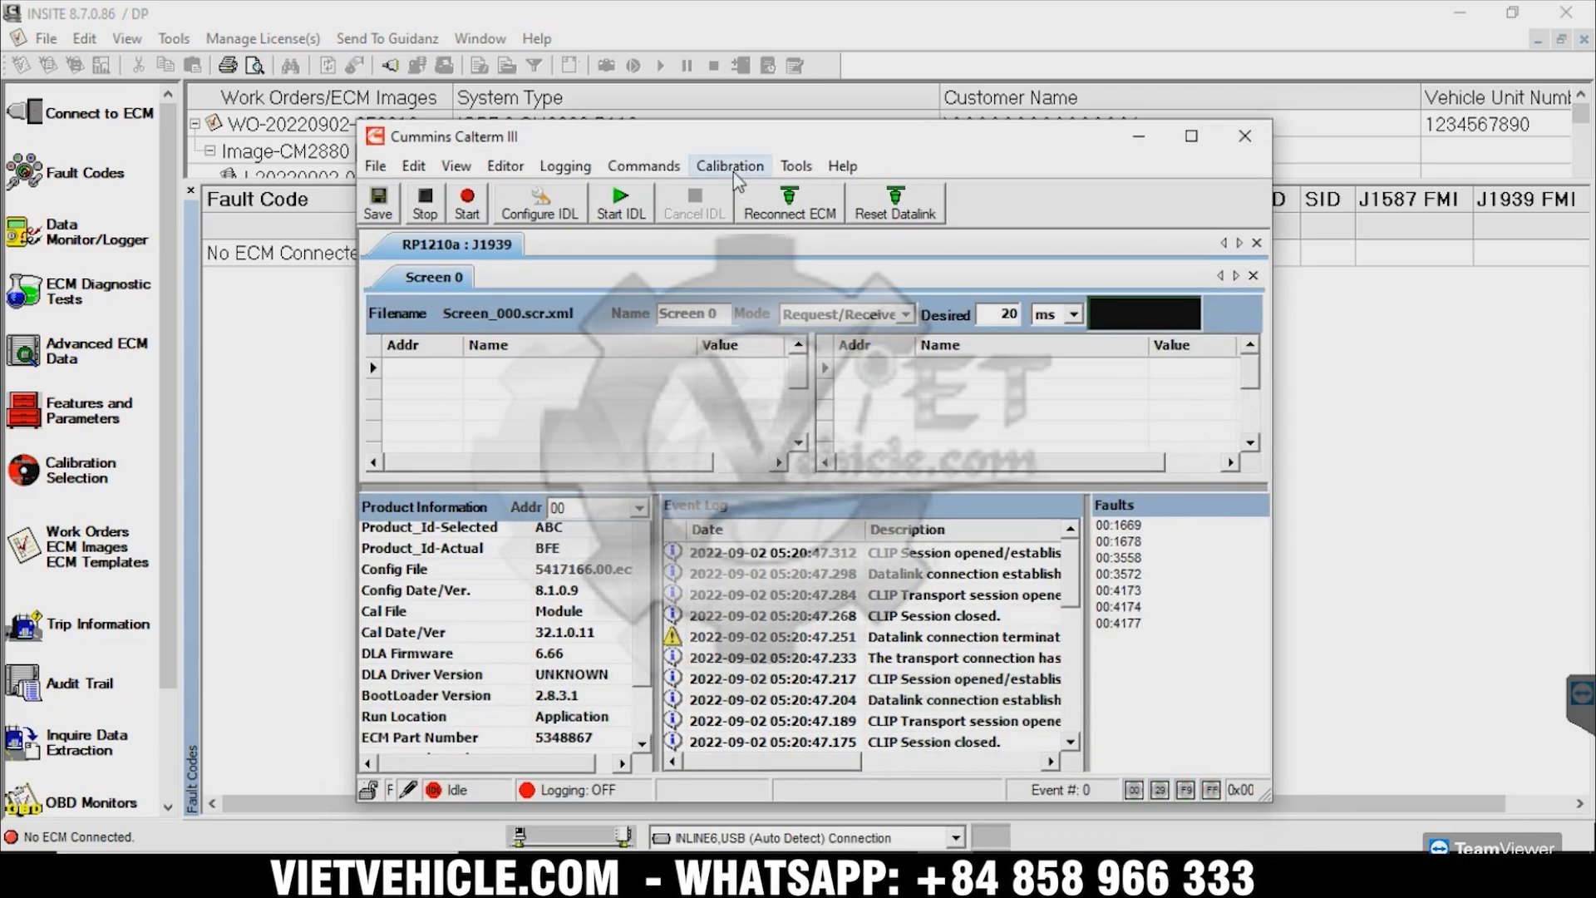
Download calibration FM90010 DEL DPF SCR with configuration 5417166.00.ecfg to the ECM
{"action": "left_click", "coordinate": [729, 166]}
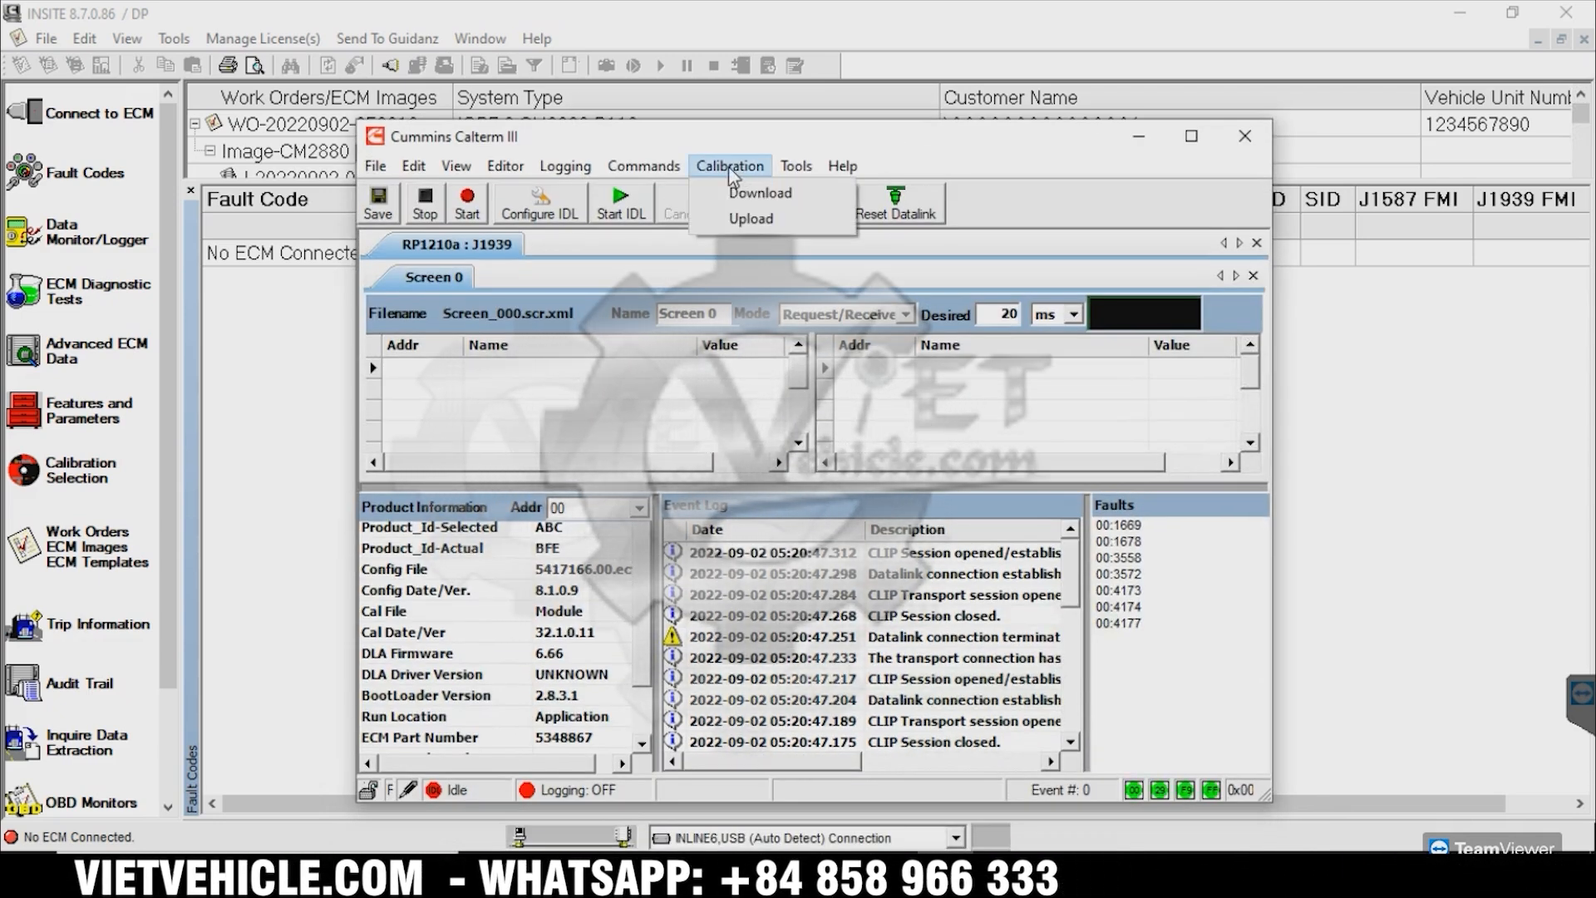
{"action": "left_click", "coordinate": [762, 196]}
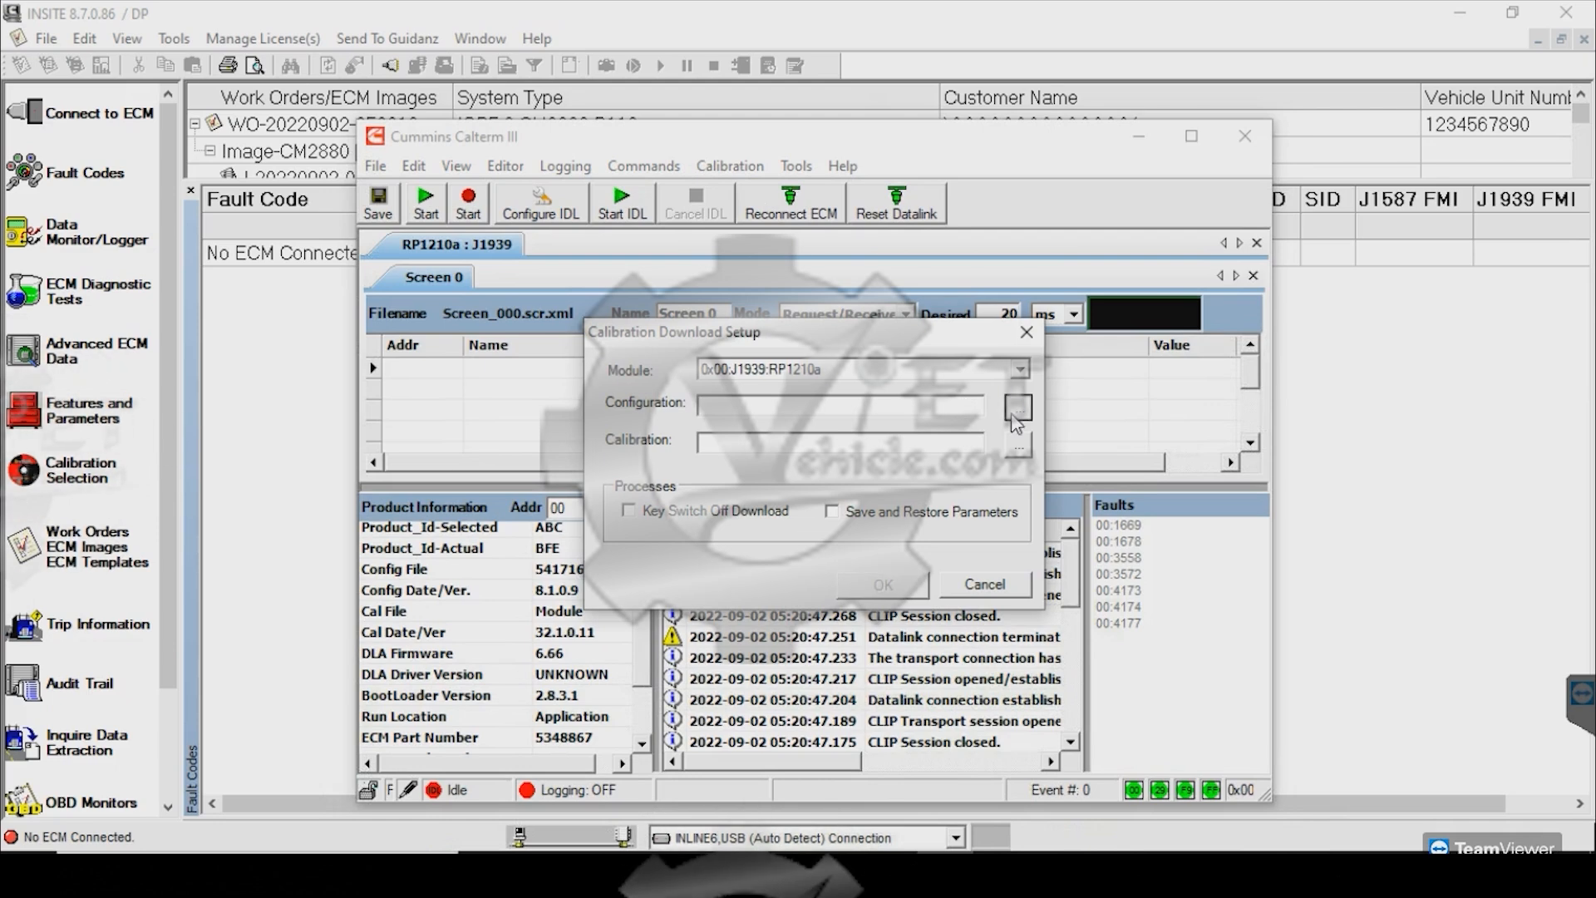
{"action": "left_click", "coordinate": [790, 460]}
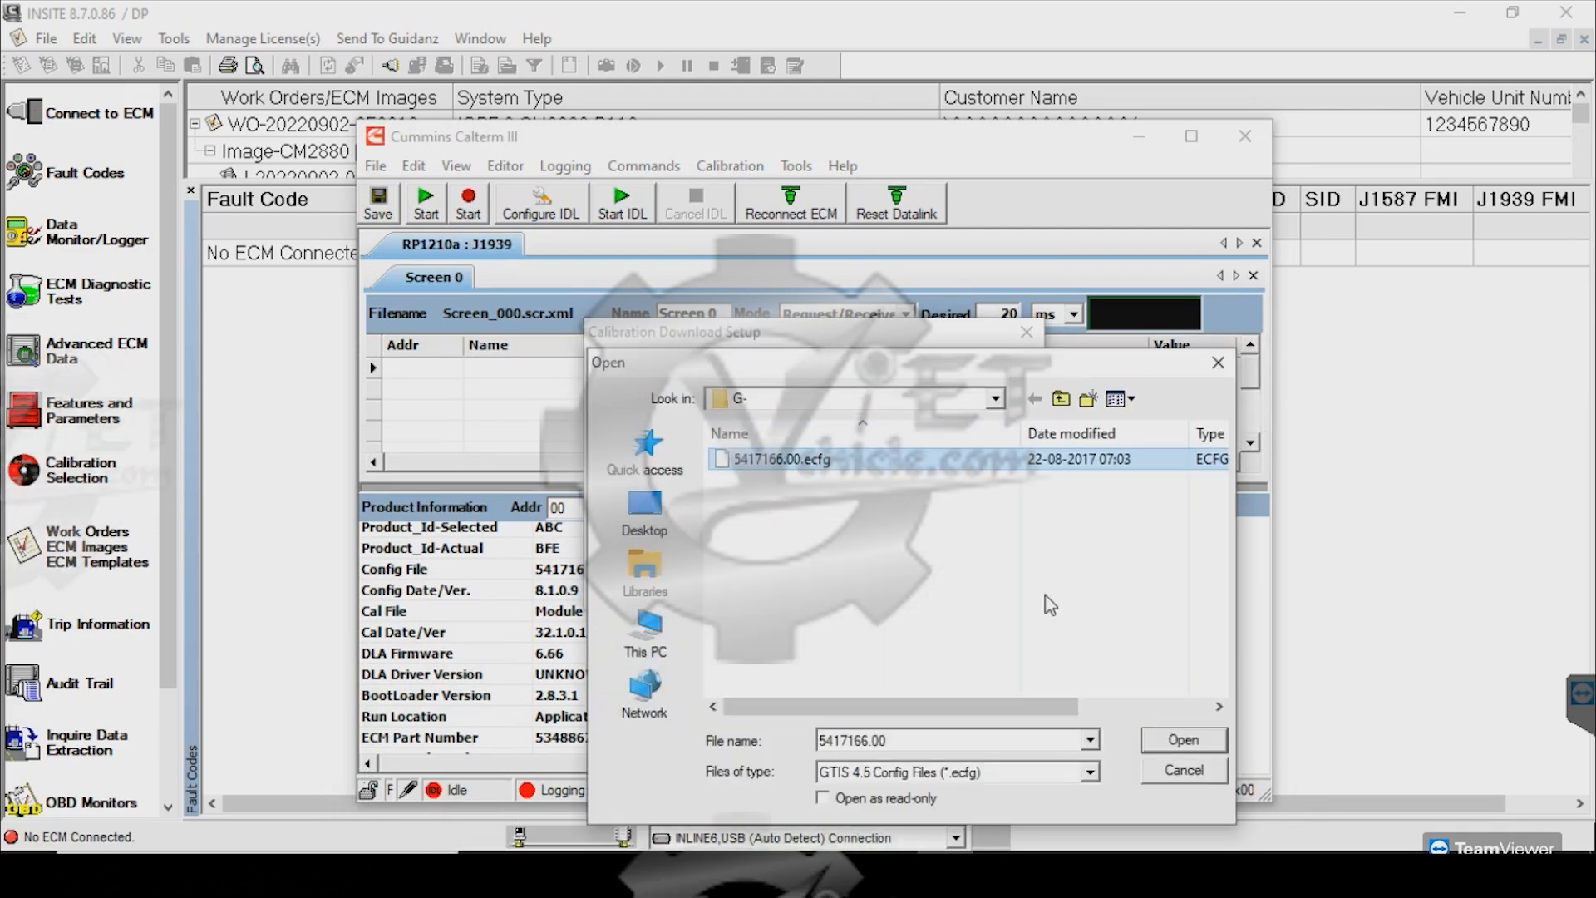
{"action": "left_click", "coordinate": [1183, 739]}
{"action": "left_click", "coordinate": [1018, 449]}
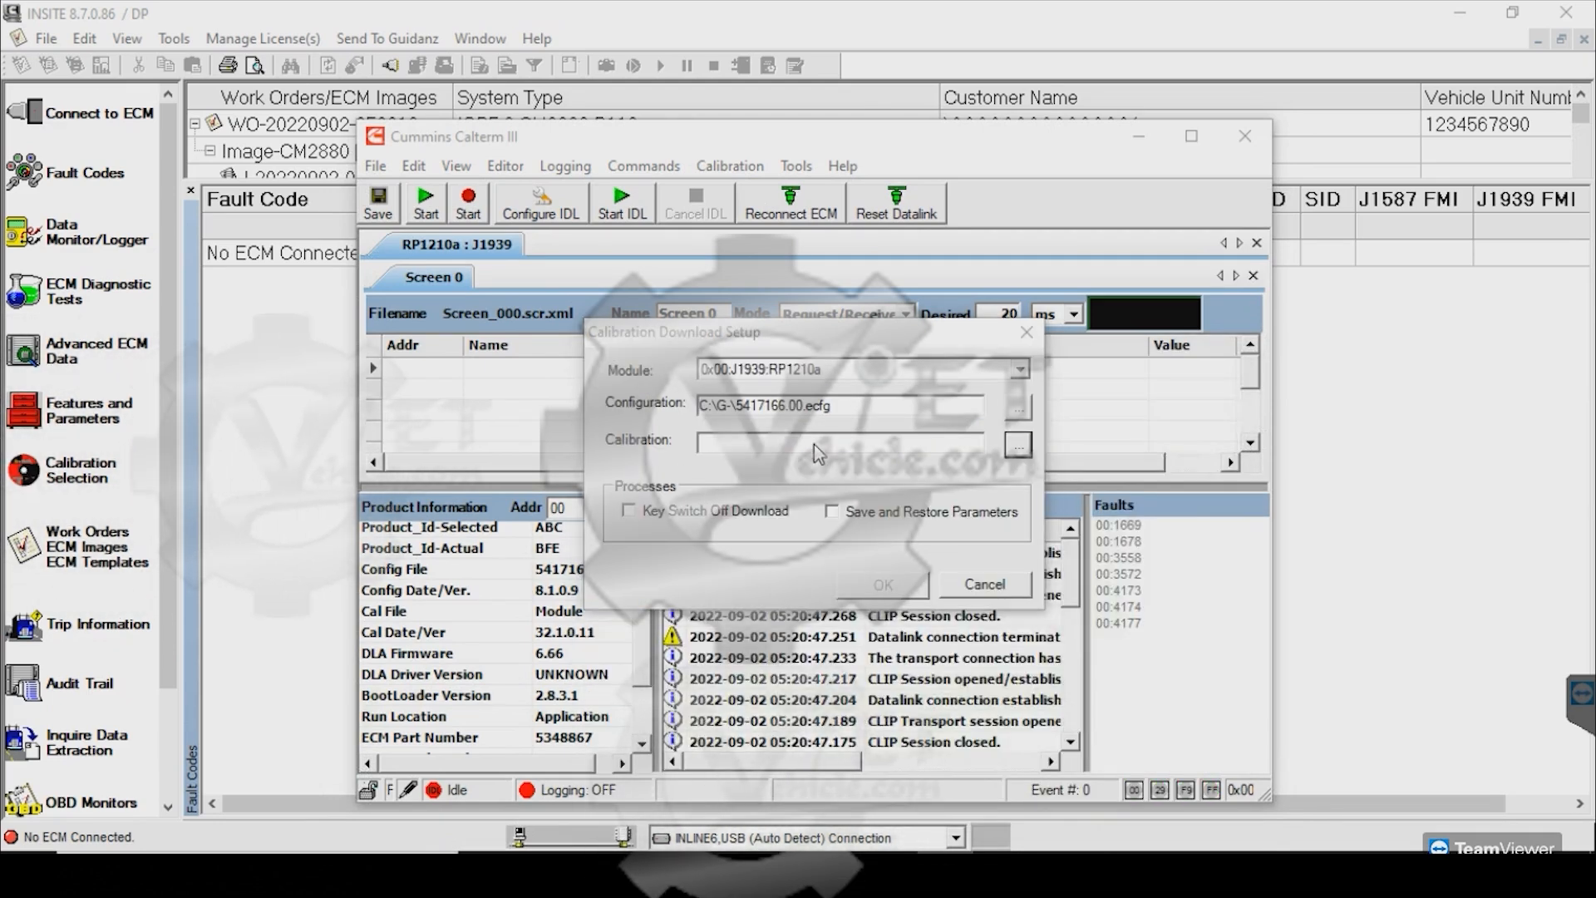
{"action": "left_click", "coordinate": [819, 482]}
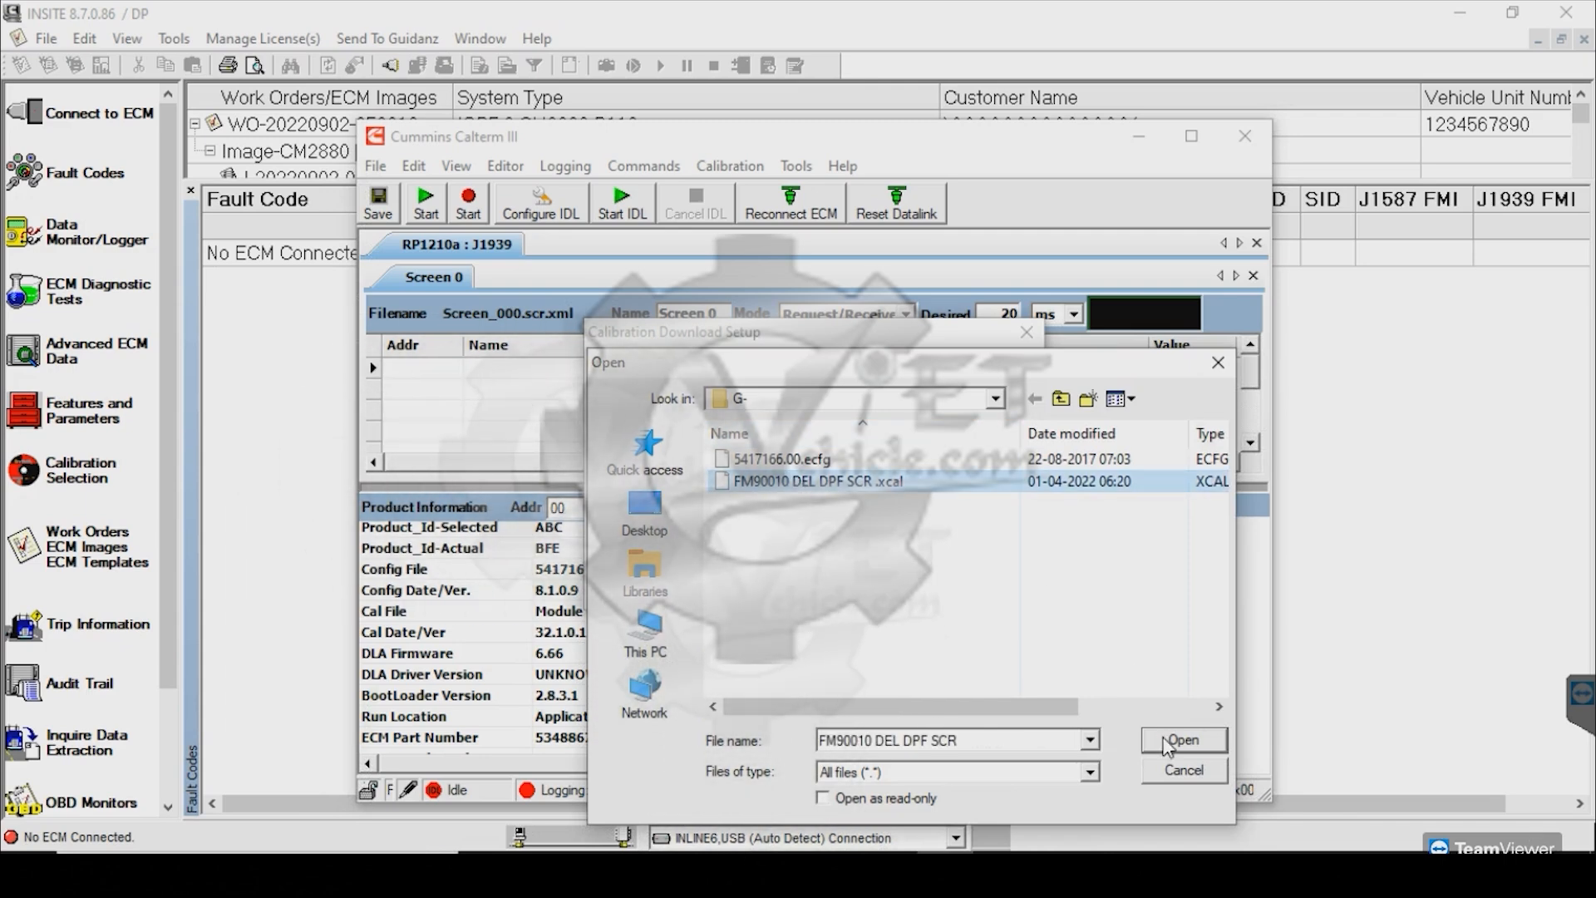
{"action": "left_click", "coordinate": [1181, 739]}
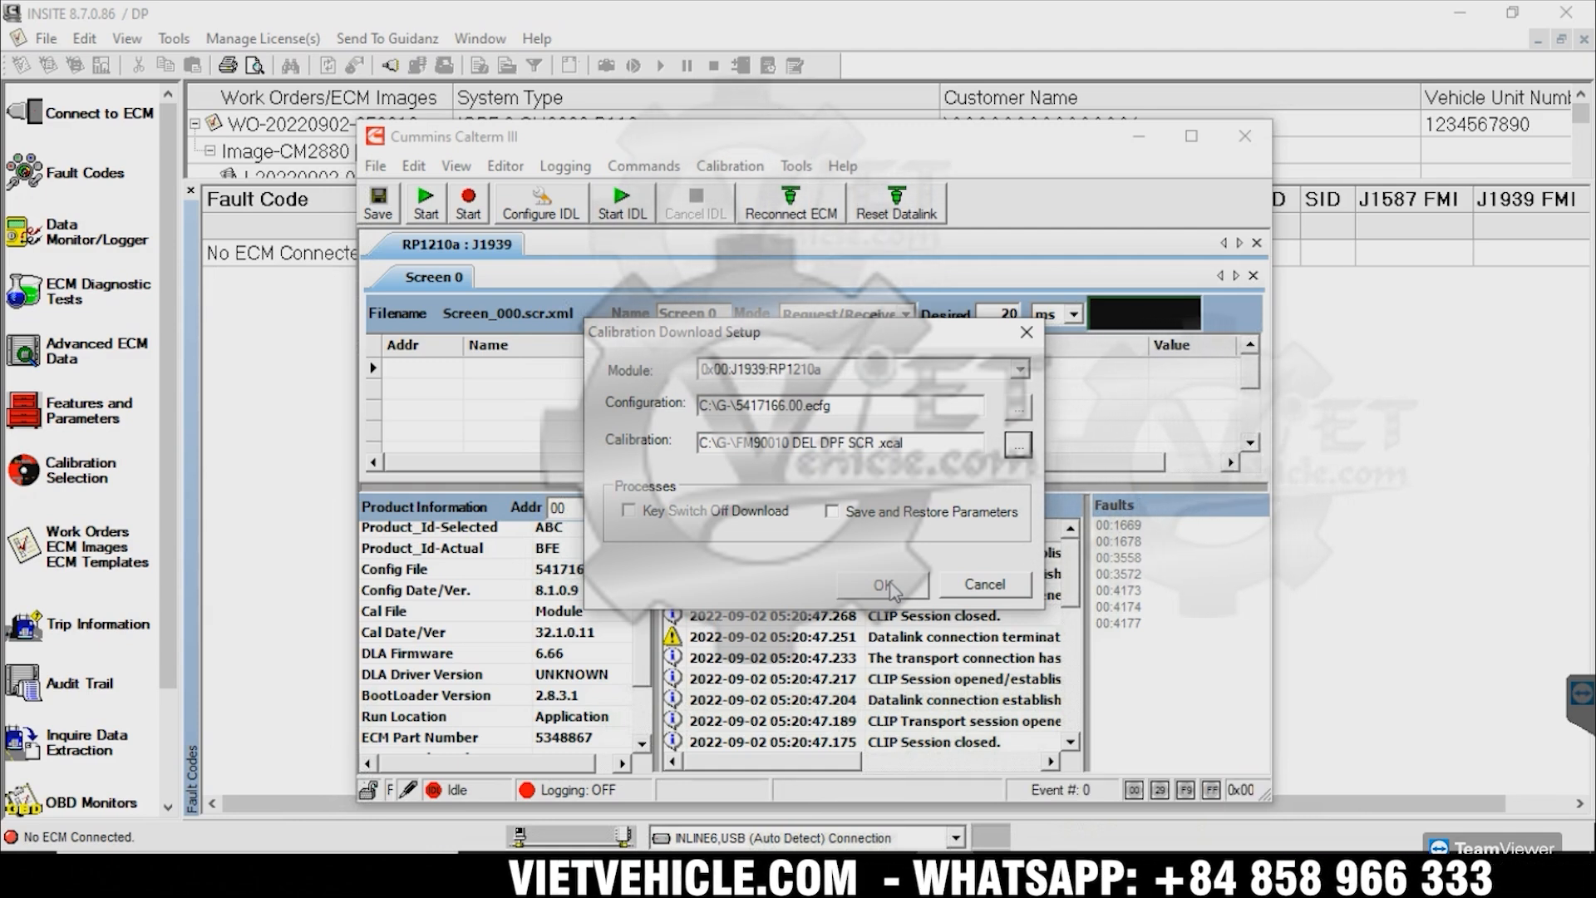
{"action": "left_click", "coordinate": [886, 586]}
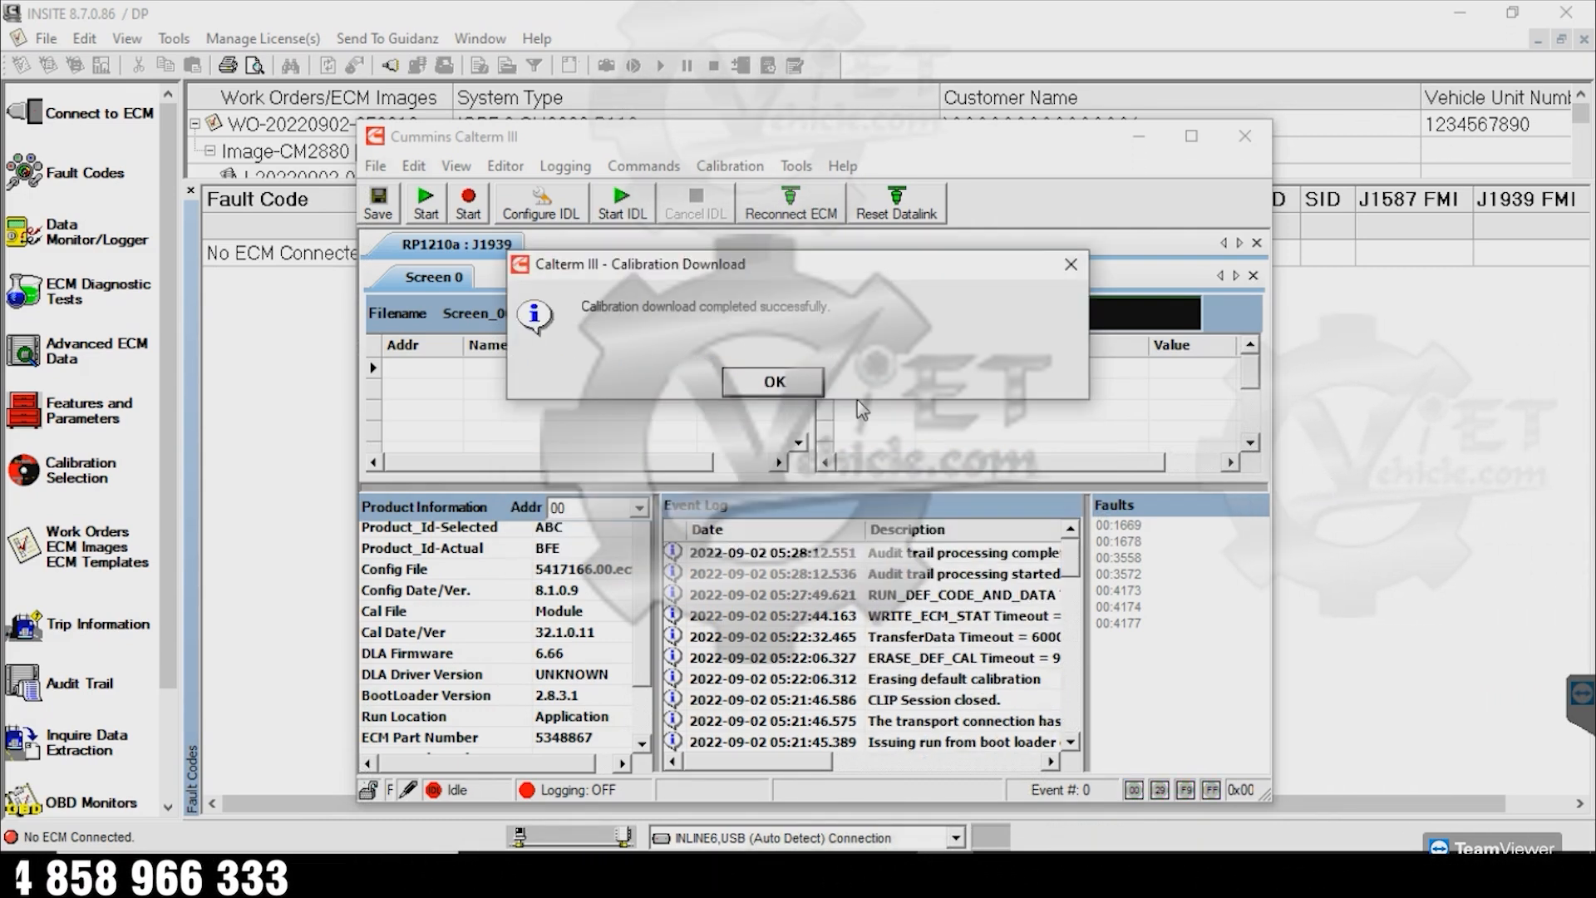
Dismiss the download success message and reconnect INSITE to the ECM
{"action": "left_click", "coordinate": [773, 381]}
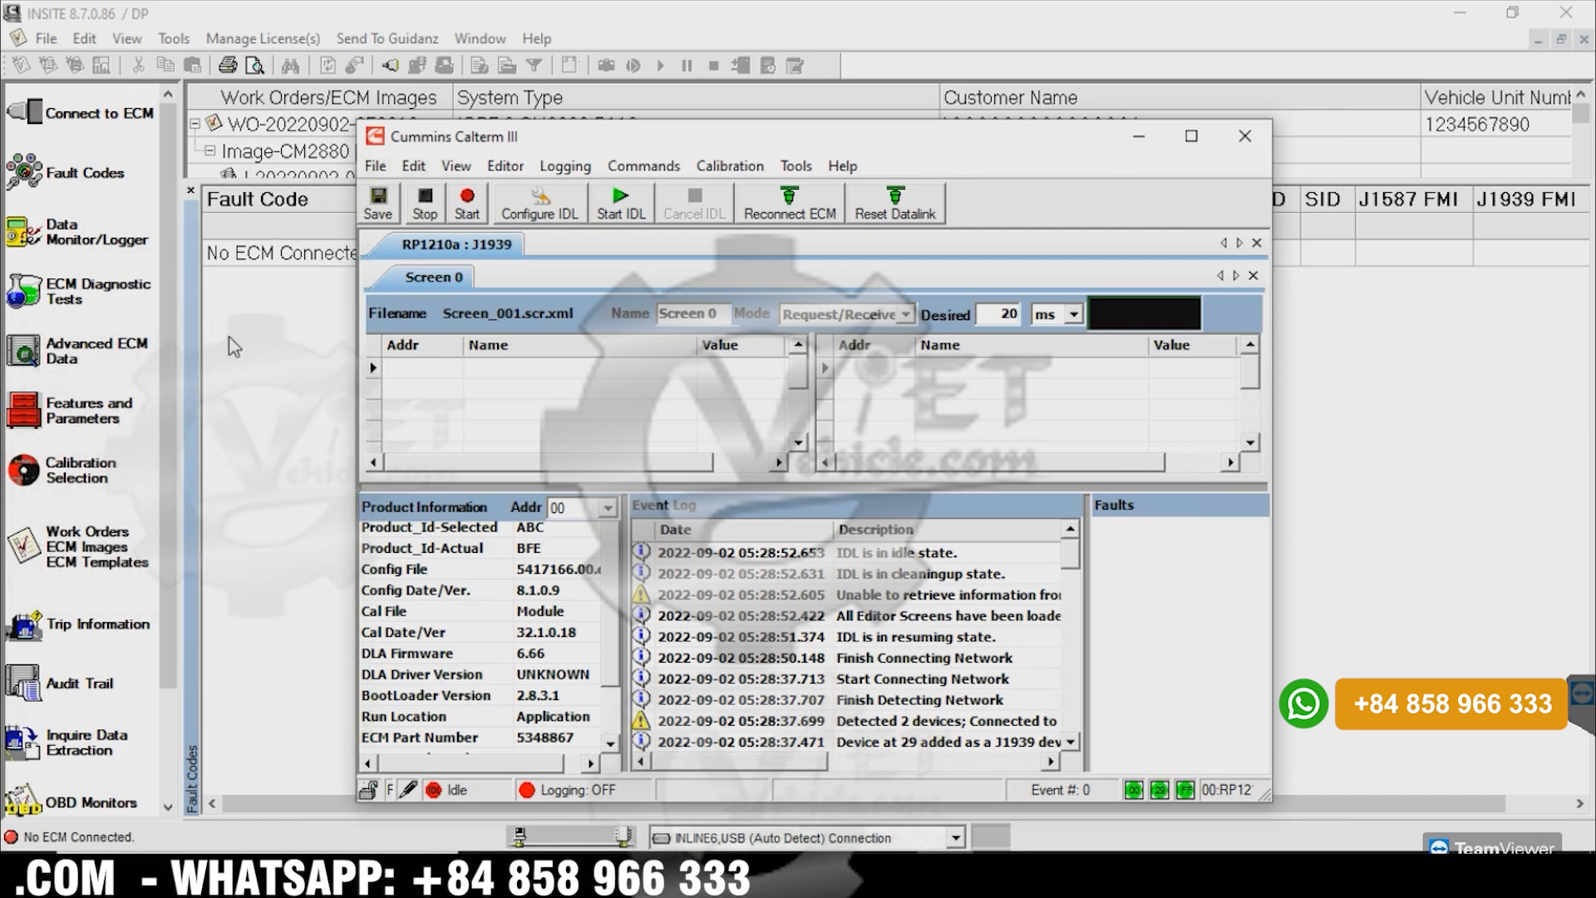
{"action": "left_click", "coordinate": [81, 119]}
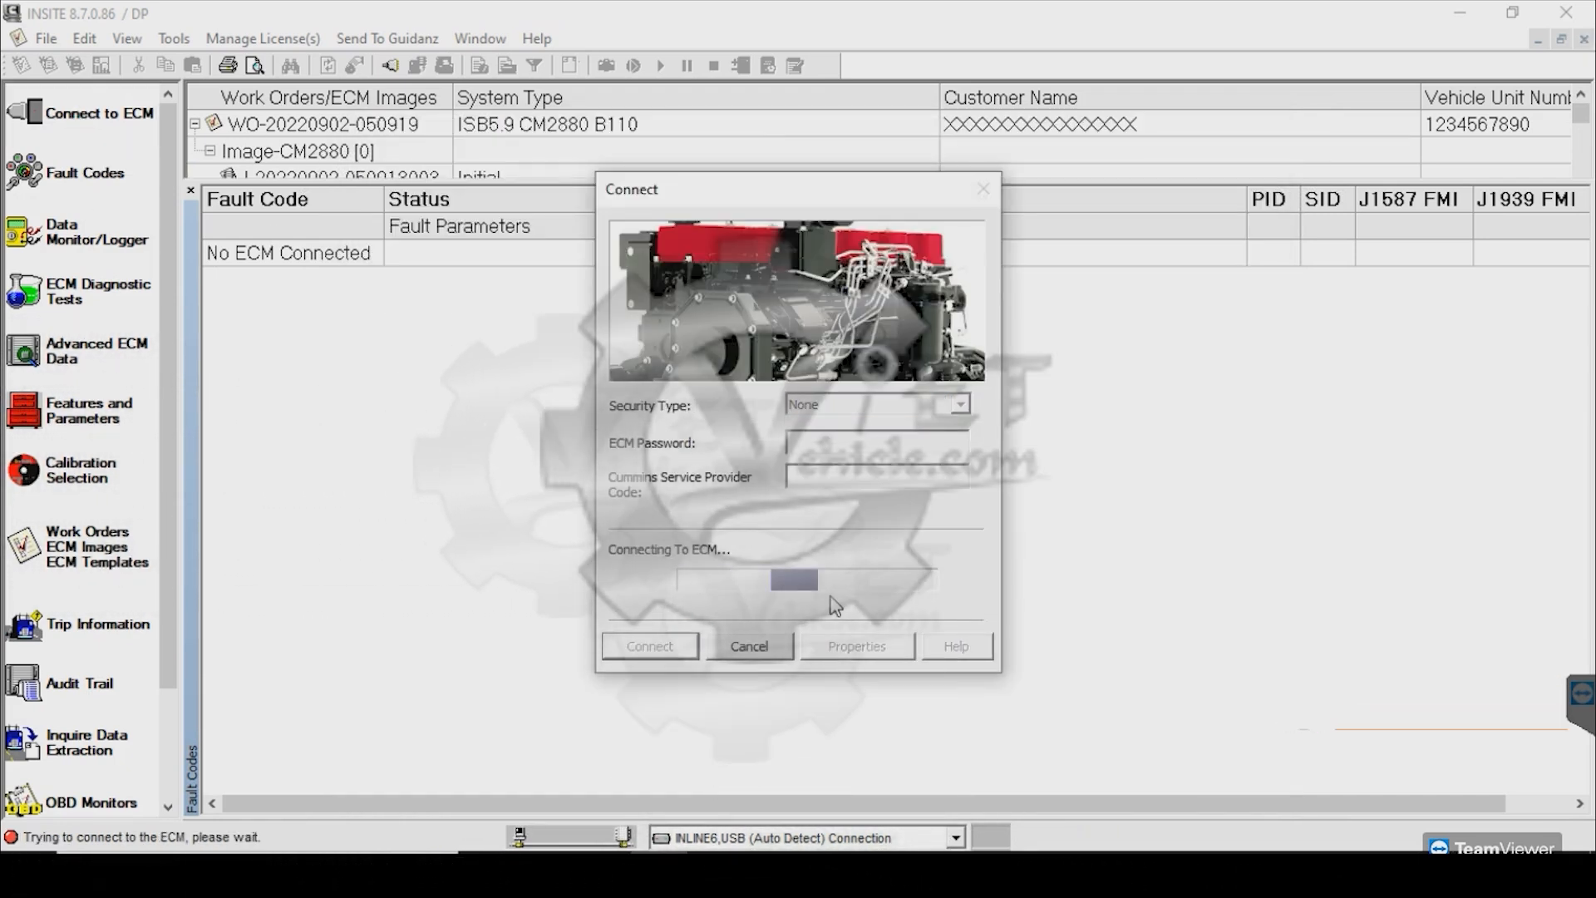
{"action": "mouse_move", "coordinate": [831, 871]}
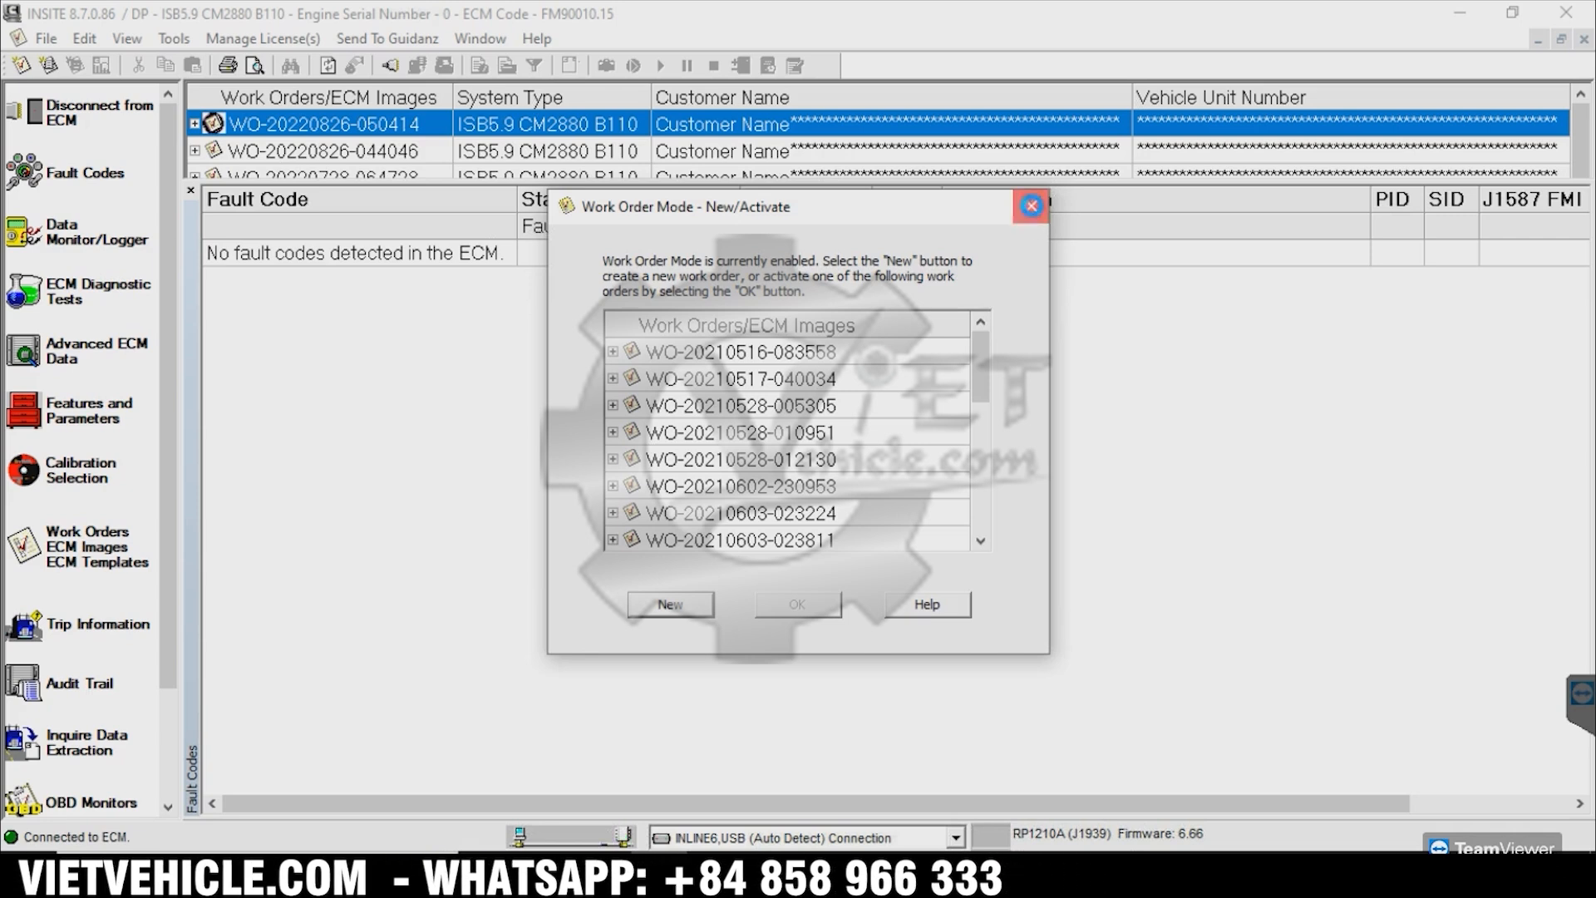
{"action": "left_click", "coordinate": [1037, 208]}
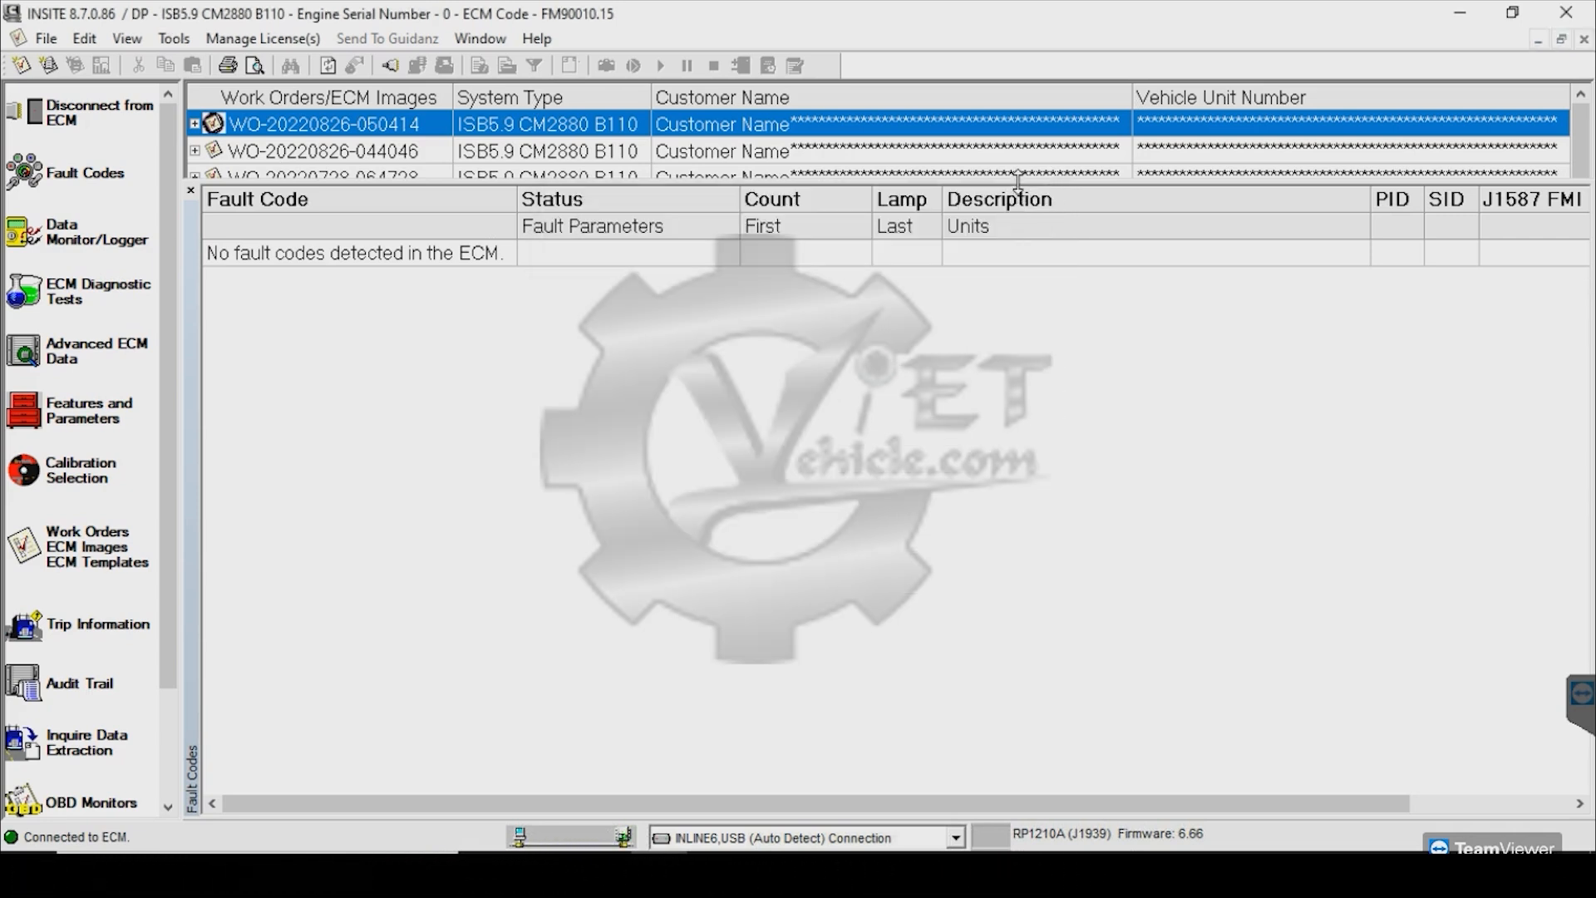
{"action": "left_click_drag", "start_coordinate": [1018, 182], "coordinate": [974, 652]}
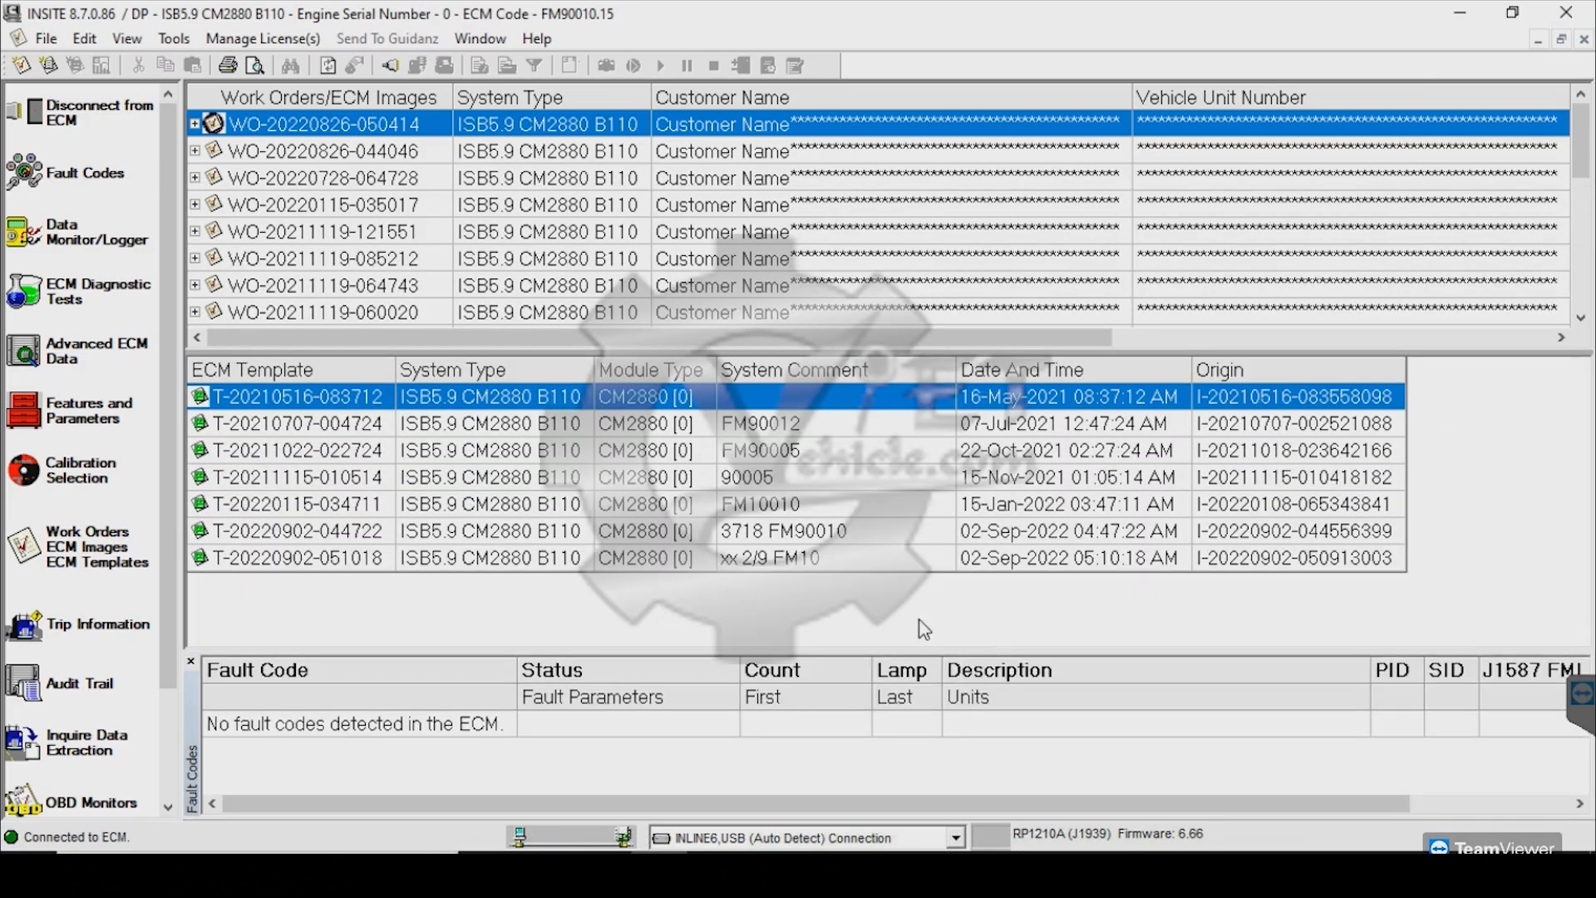
{"action": "right_click", "coordinate": [848, 573]}
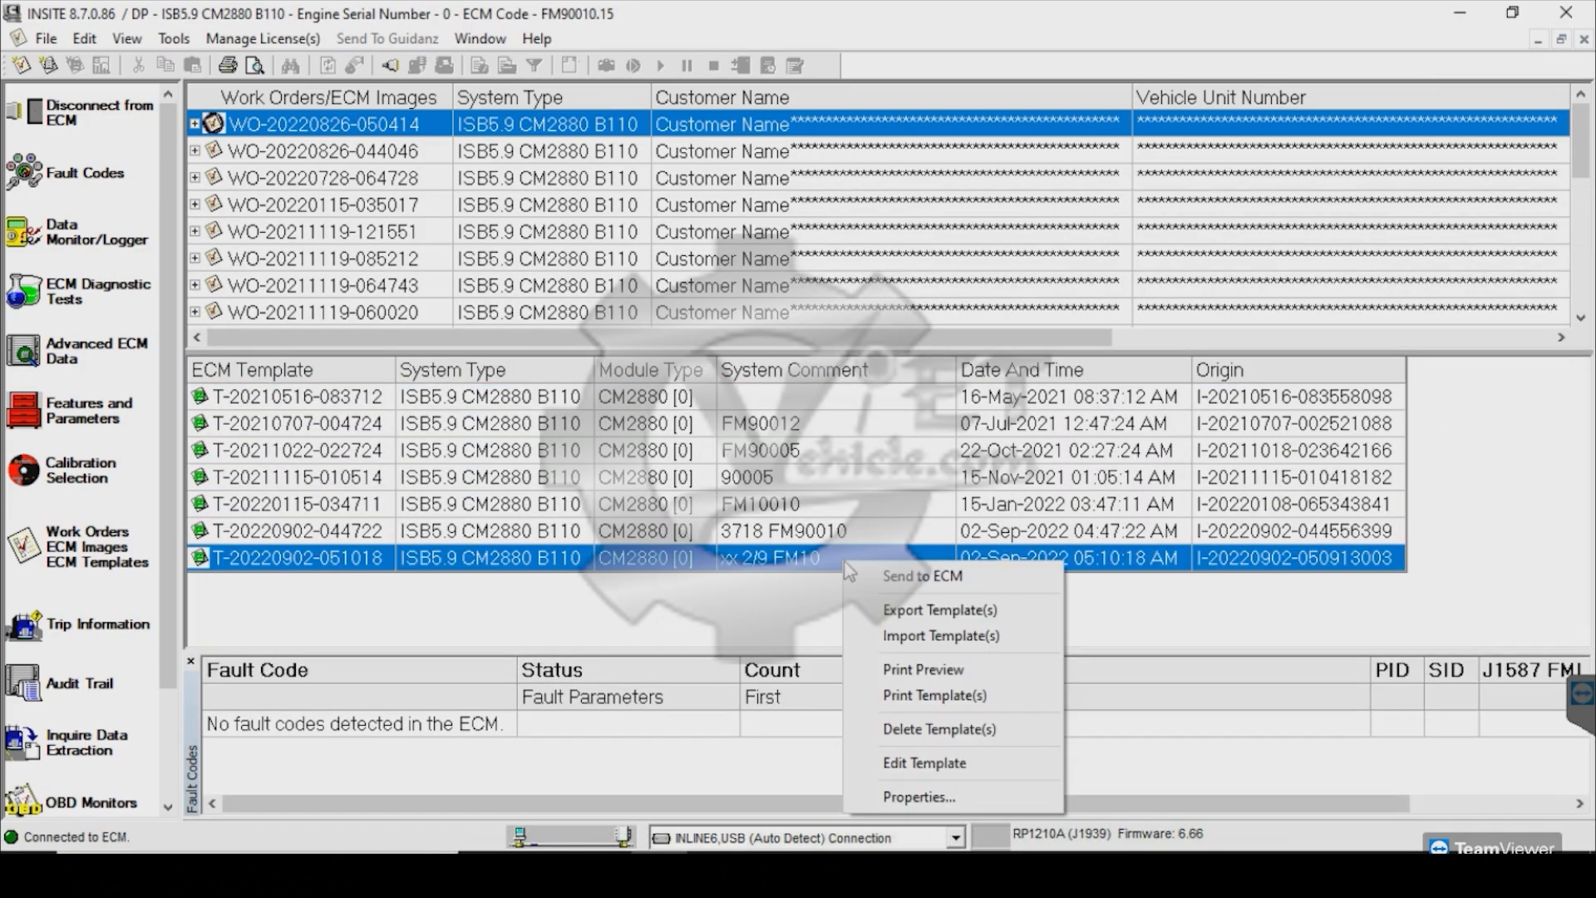
{"action": "left_click", "coordinate": [939, 582]}
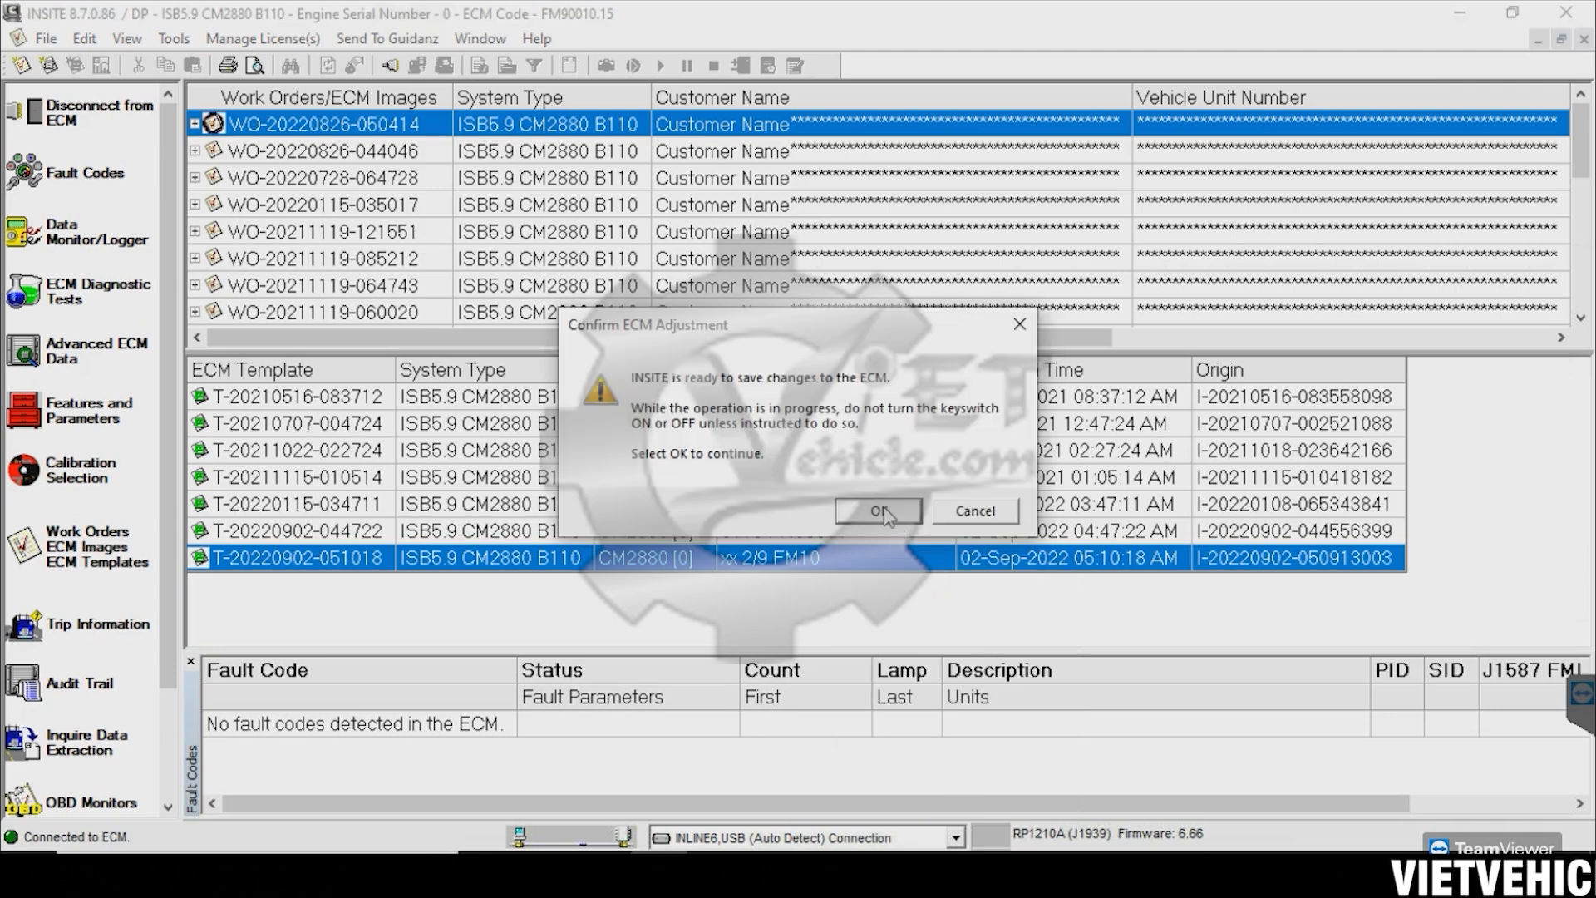
{"action": "left_click", "coordinate": [884, 513]}
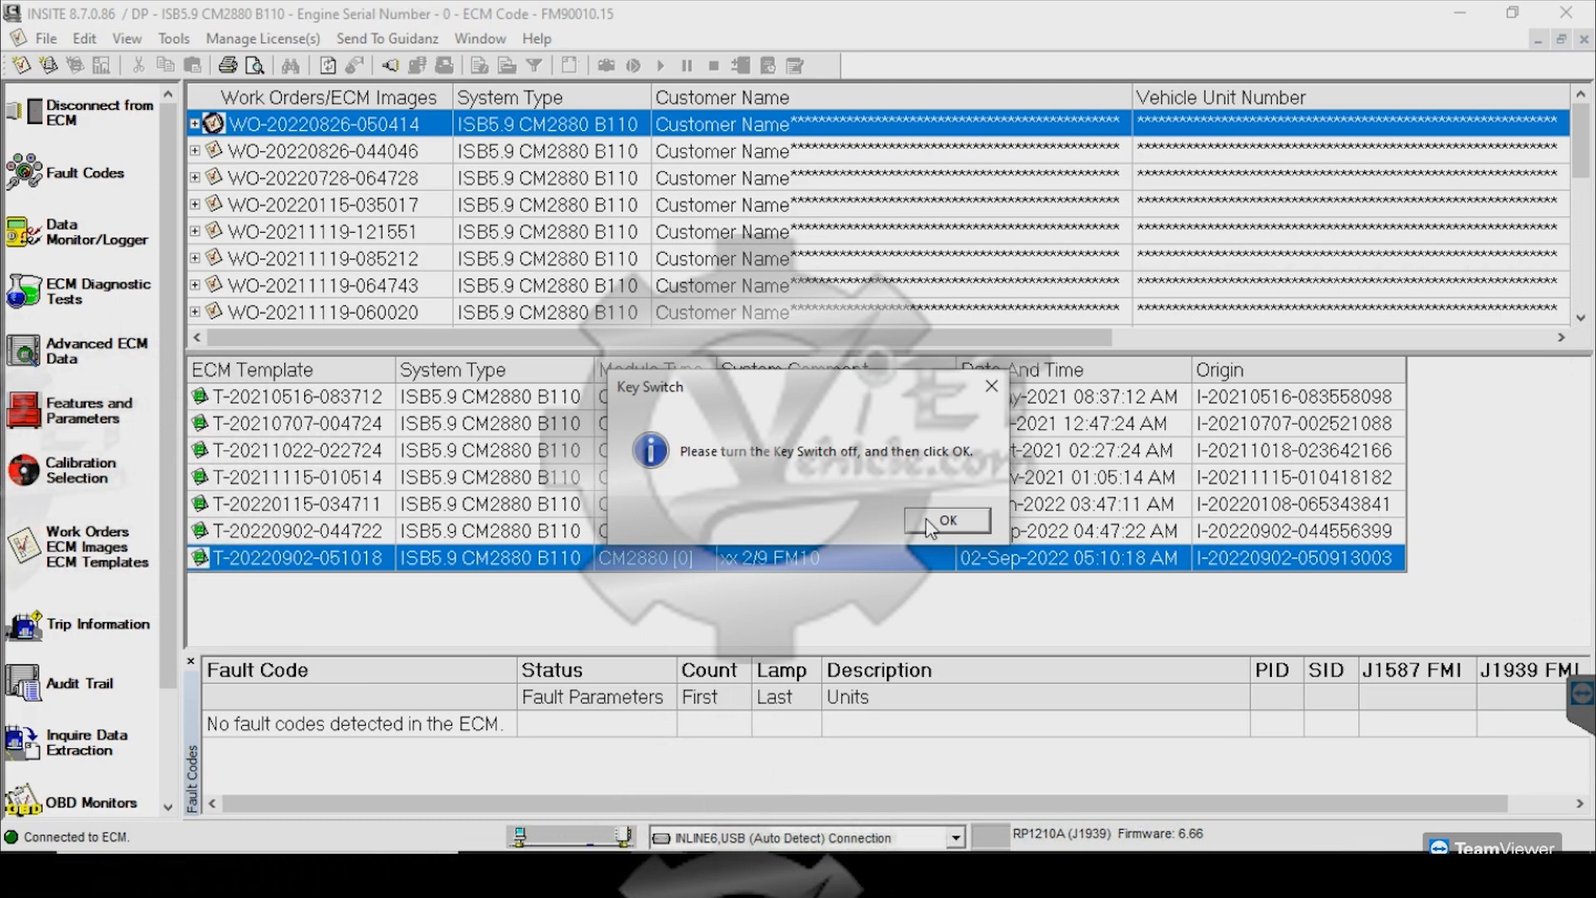
Confirm key-off, wait out the 30-second countdown, then confirm key-on
{"action": "key", "text": "Return"}
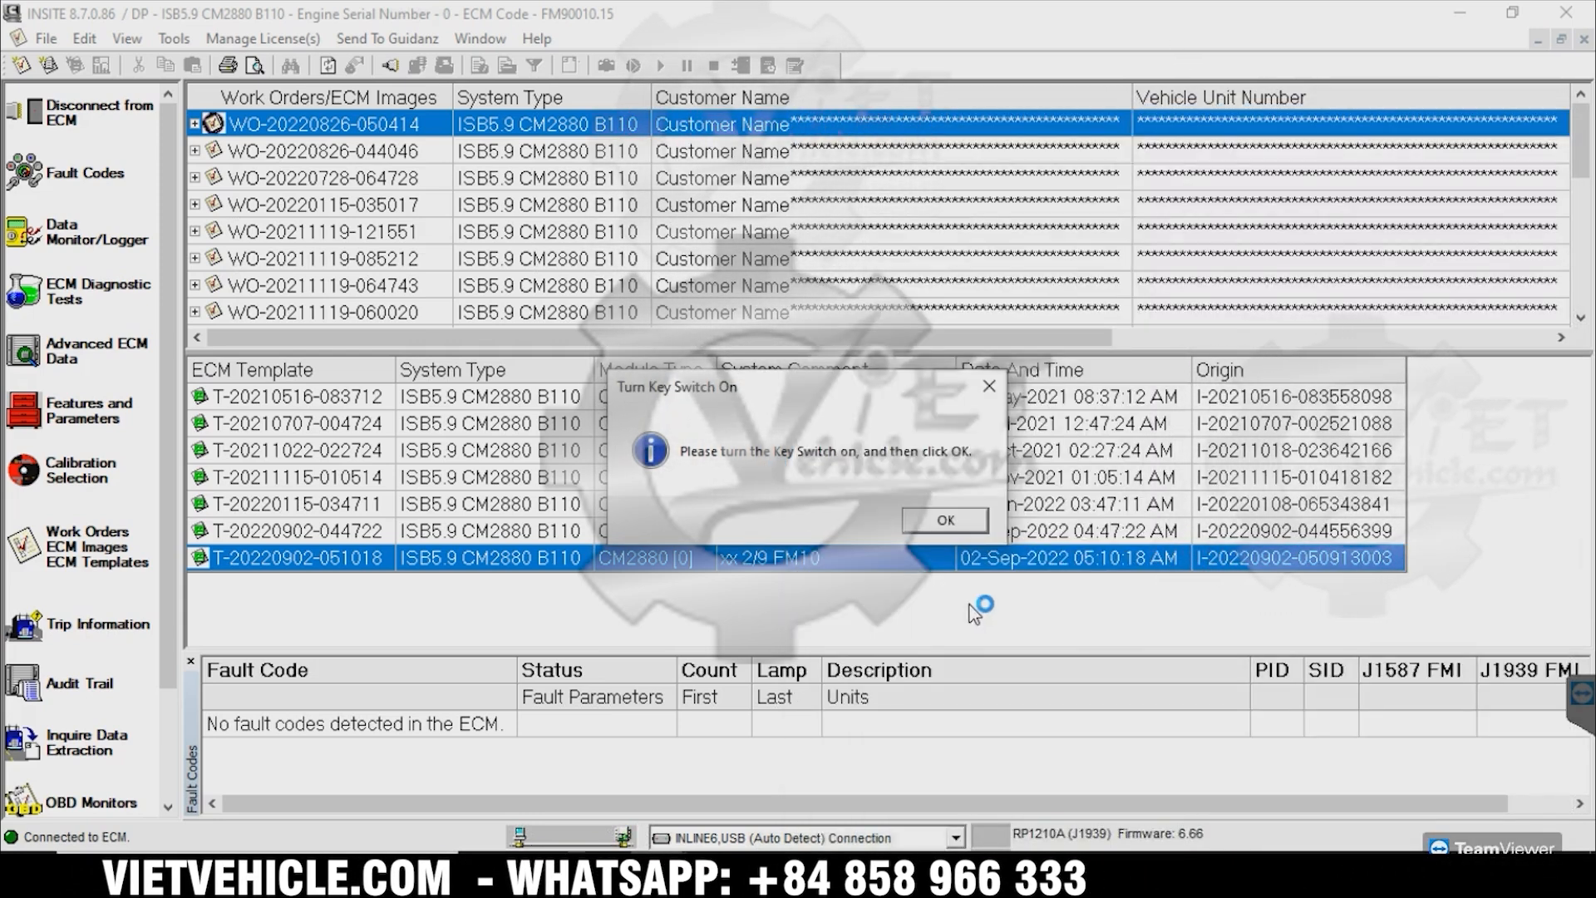
{"action": "left_click", "coordinate": [942, 520]}
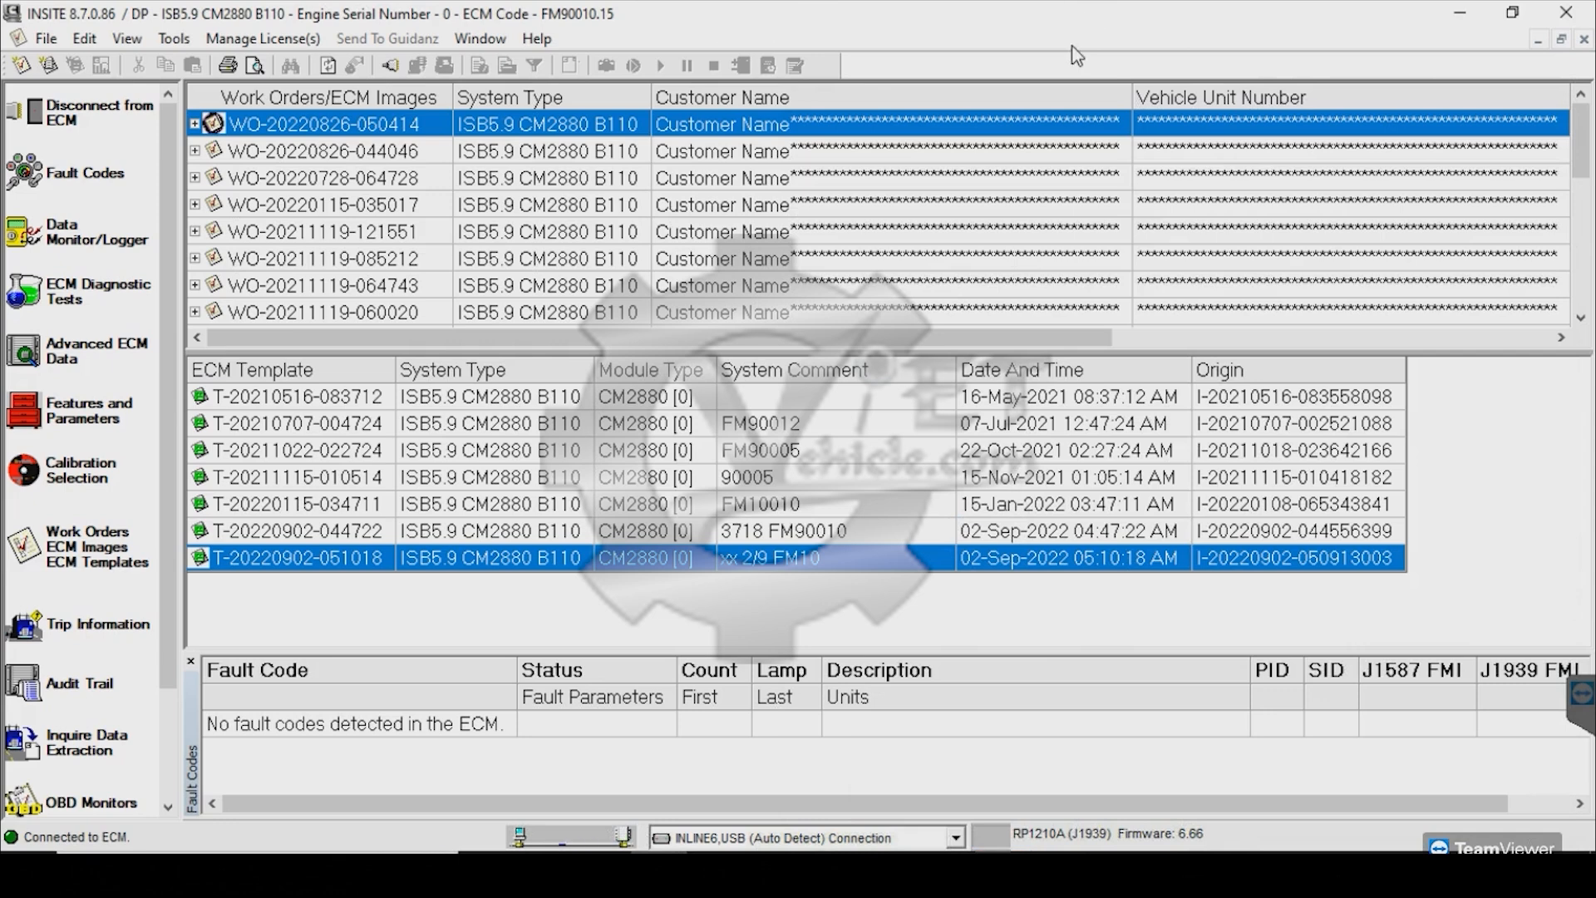
{"action": "mouse_move", "coordinate": [1003, 869]}
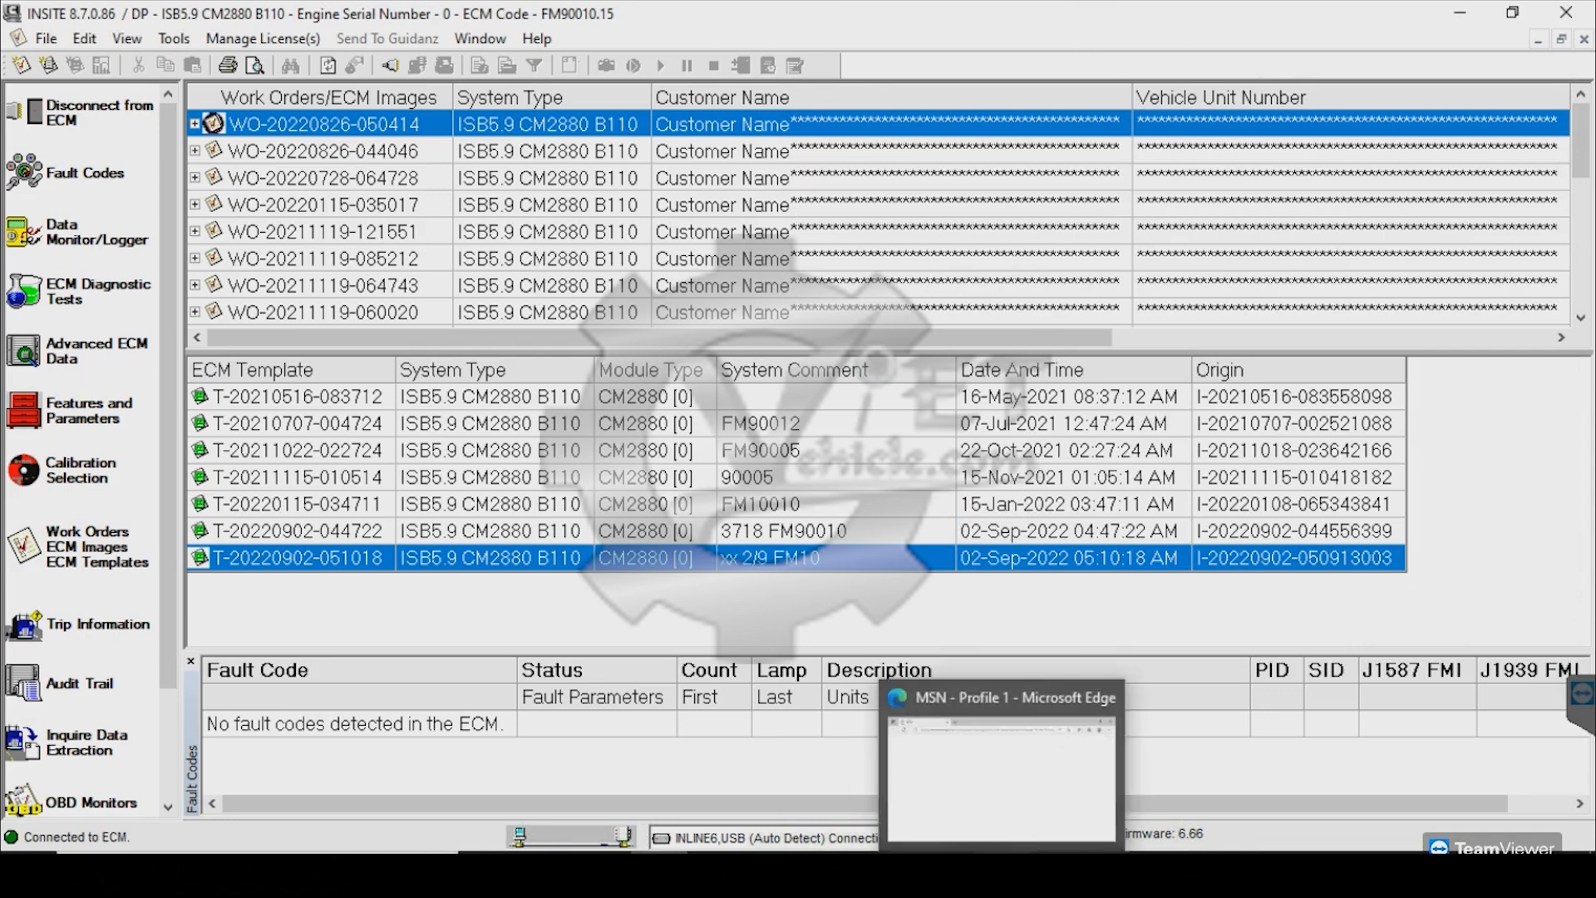
{"action": "left_click", "coordinate": [1051, 786]}
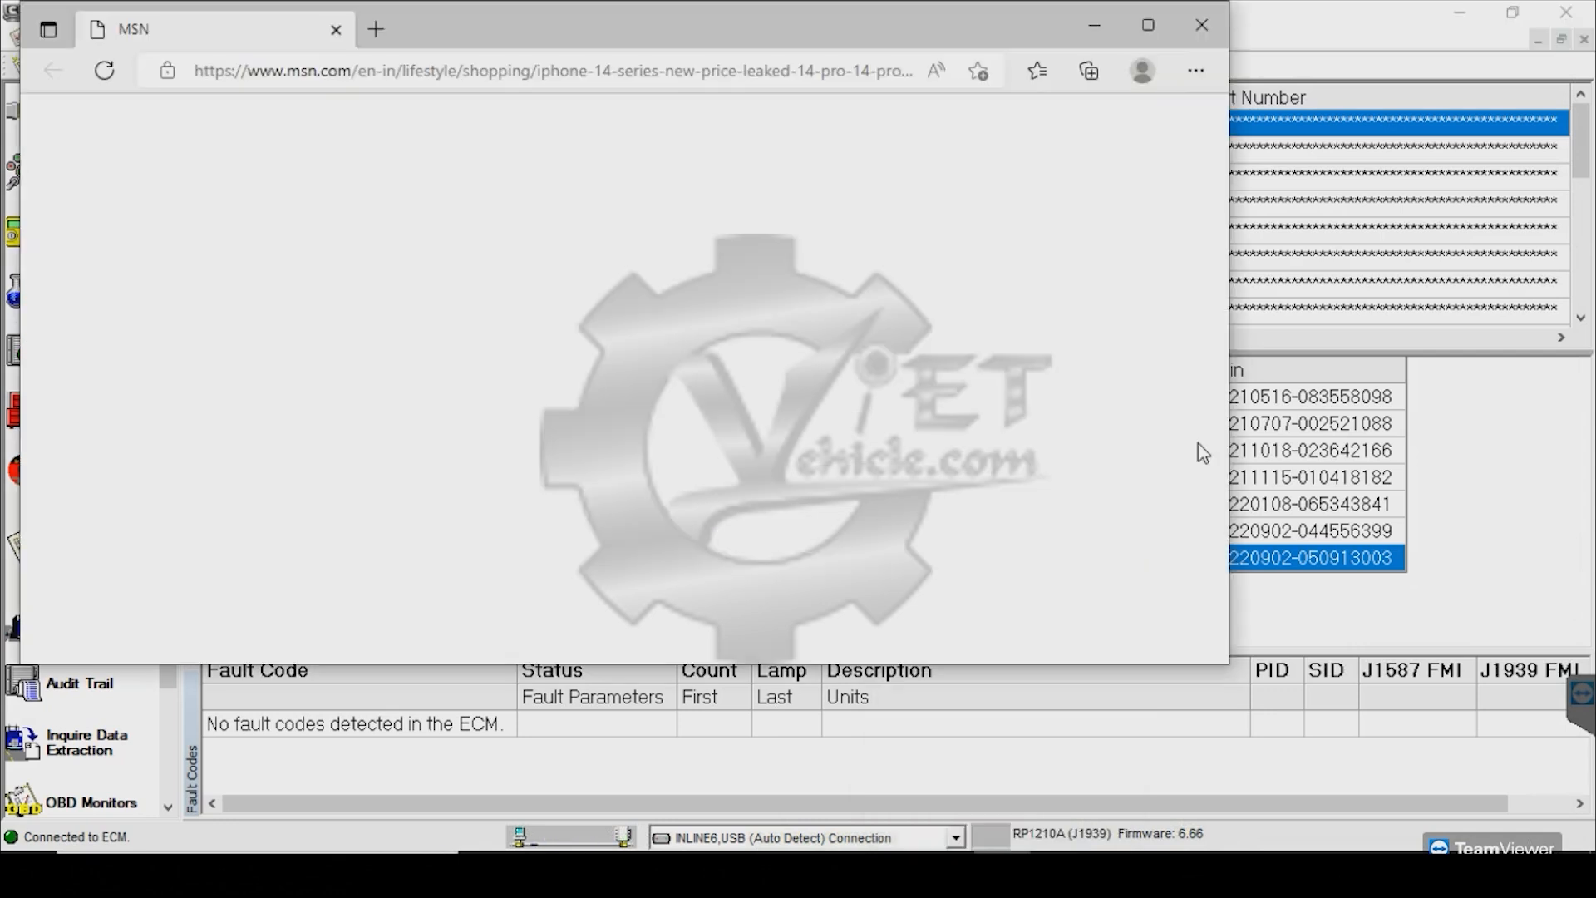
{"action": "left_click", "coordinate": [1203, 29]}
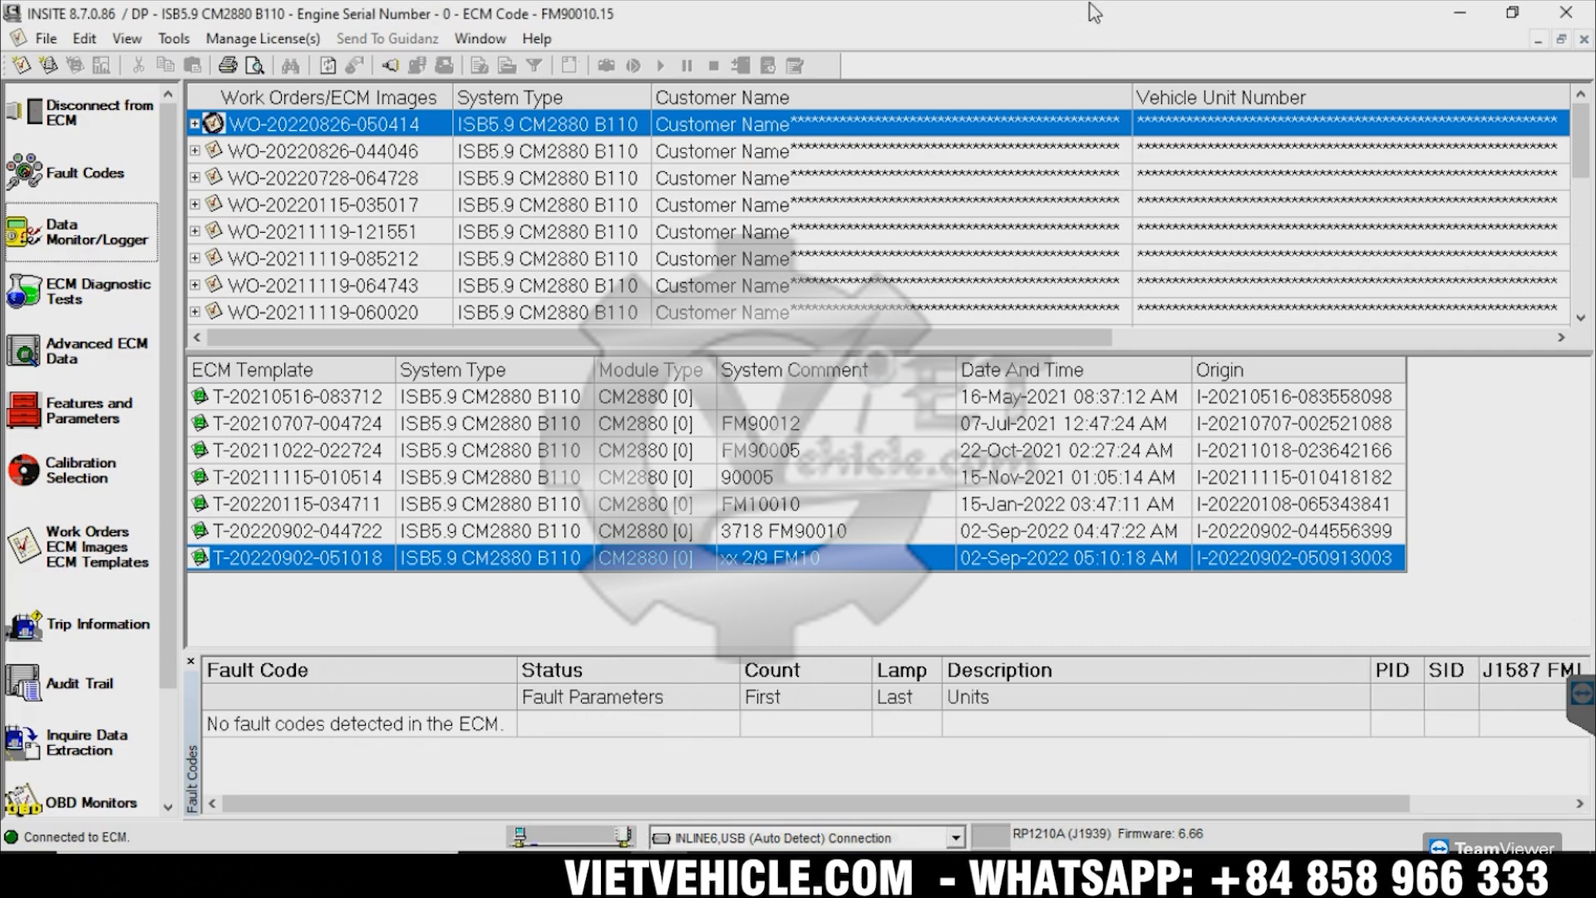
Open INSITE's Data Monitor/Logger, close the Calterm III session, and display All Parameters
{"action": "left_click", "coordinate": [64, 236]}
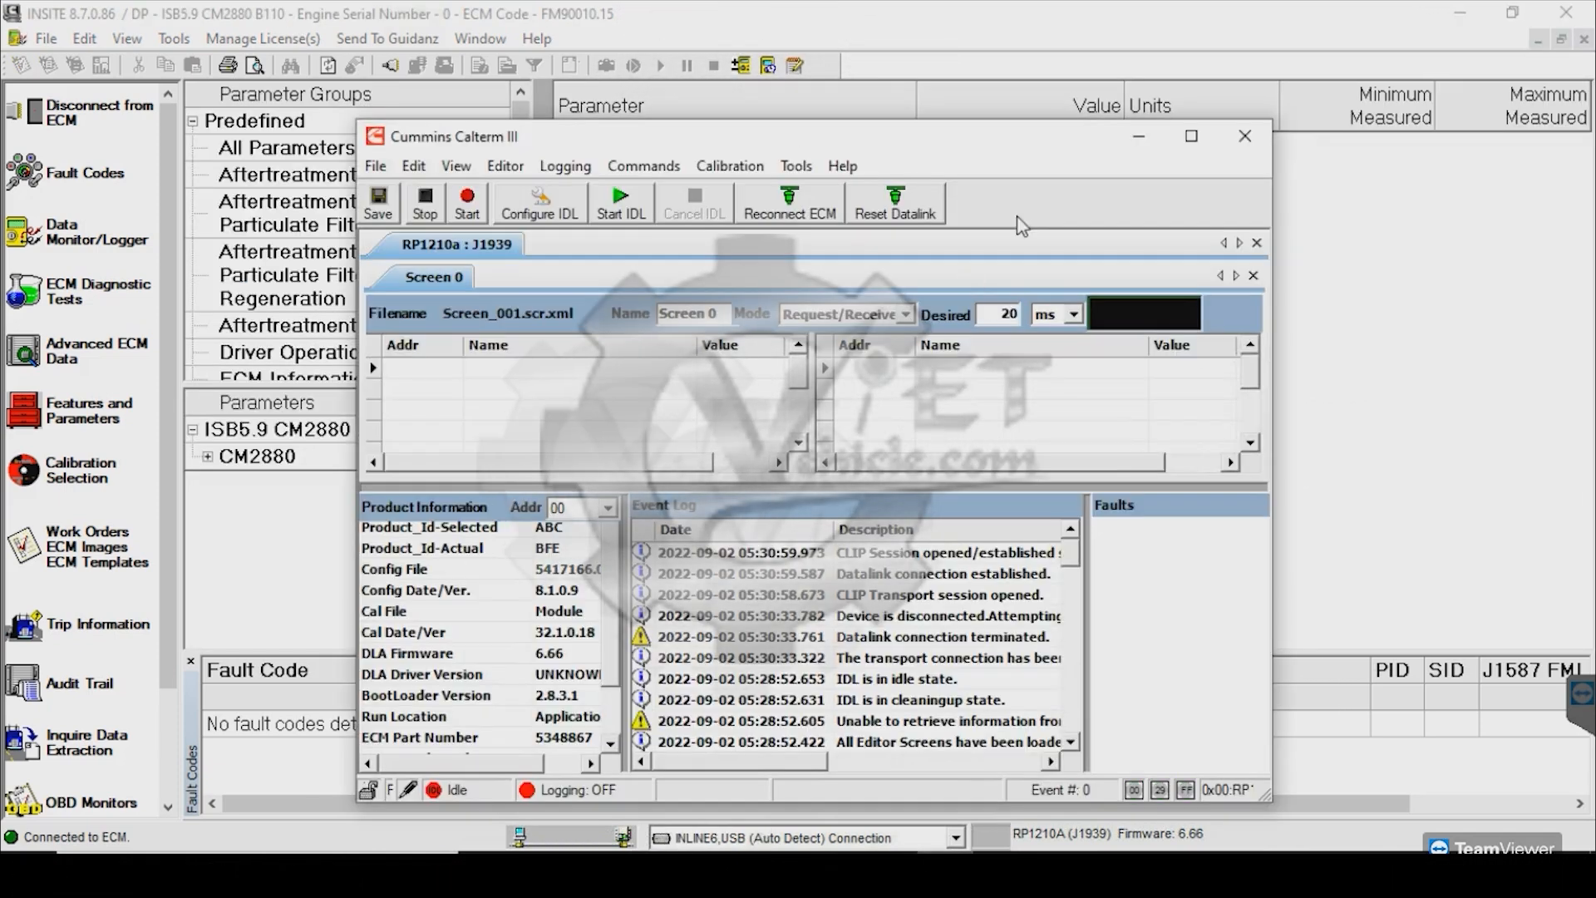
{"action": "left_click", "coordinate": [376, 166]}
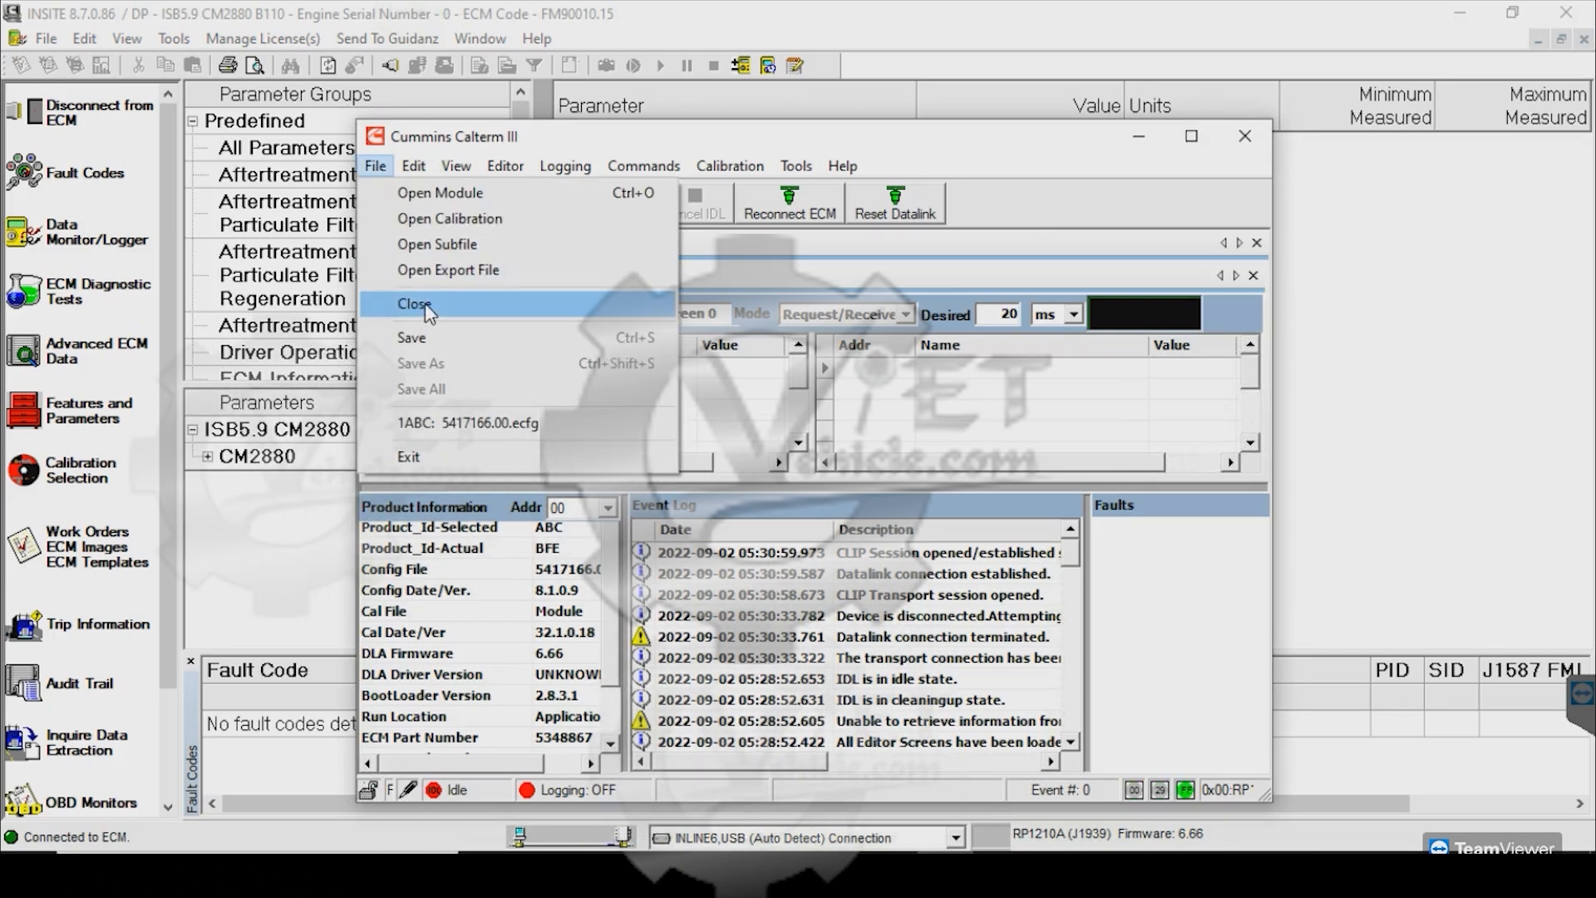
{"action": "left_click", "coordinate": [409, 303]}
{"action": "left_click", "coordinate": [287, 147]}
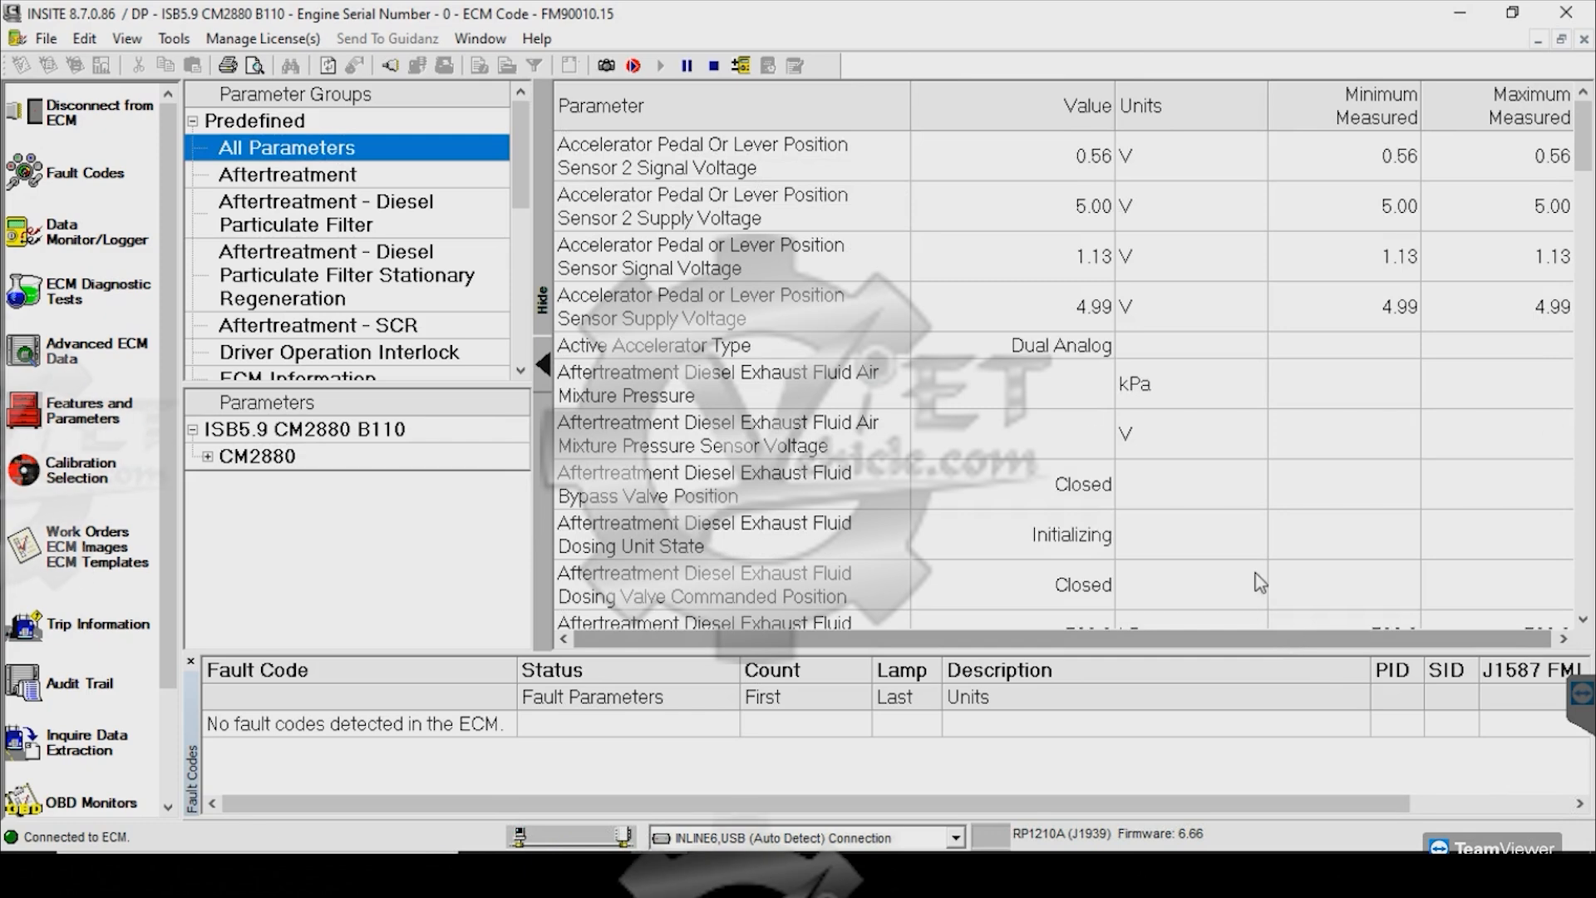
Scroll the parameter table and select the Engine Speed row reading 699 RPM
{"action": "scroll", "coordinate": [1260, 498], "scroll_direction": "down", "scroll_amount": 10}
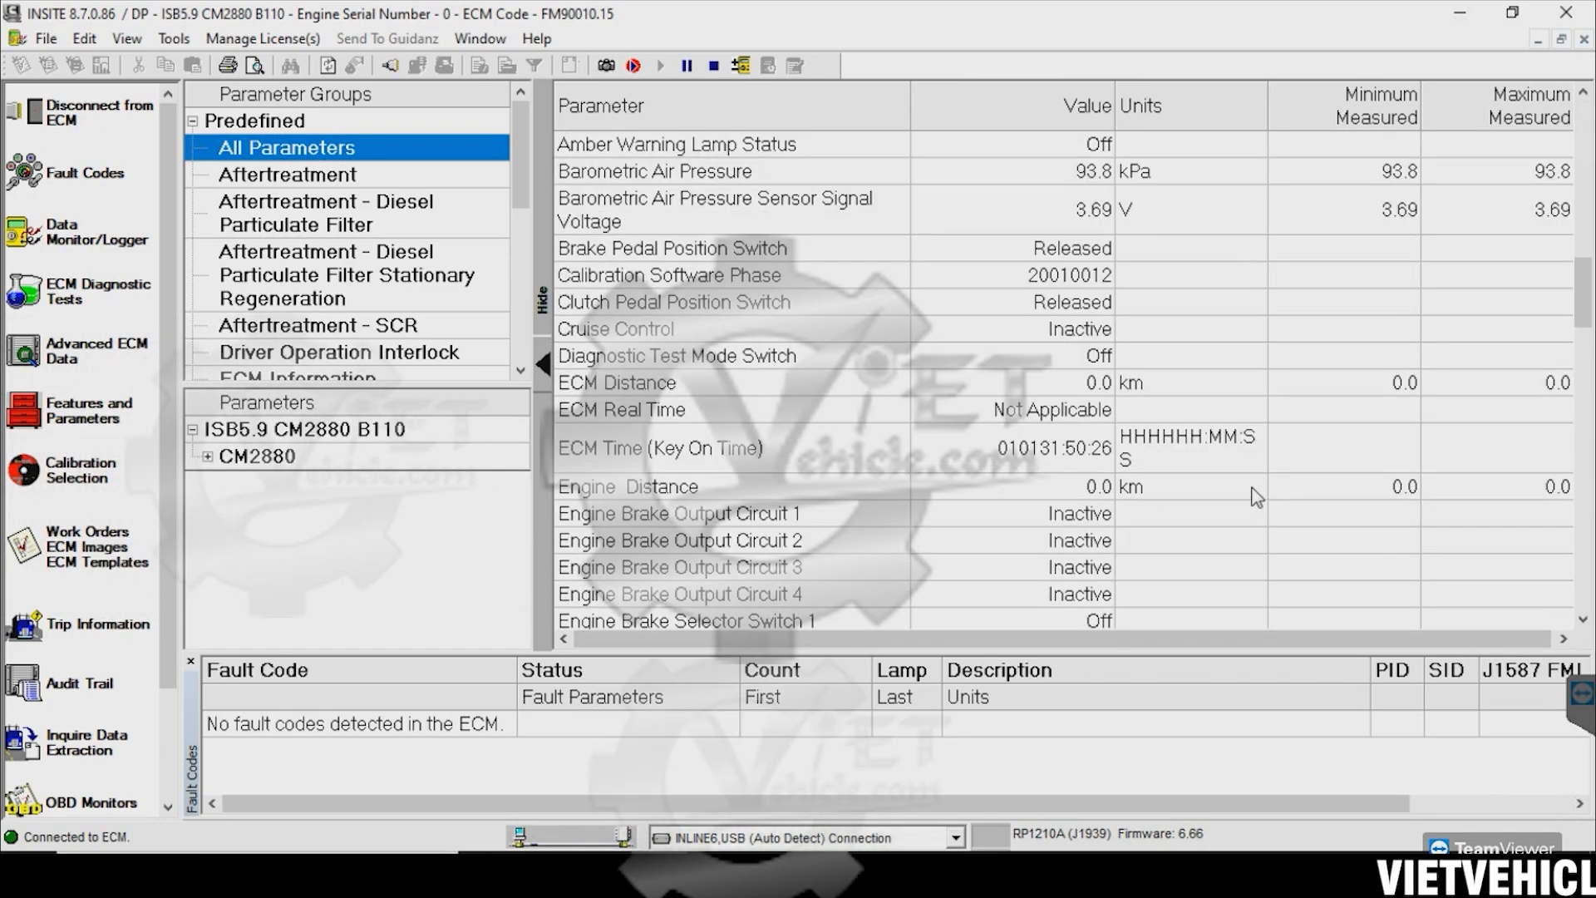
{"action": "scroll", "coordinate": [1257, 496], "scroll_direction": "down", "scroll_amount": 10}
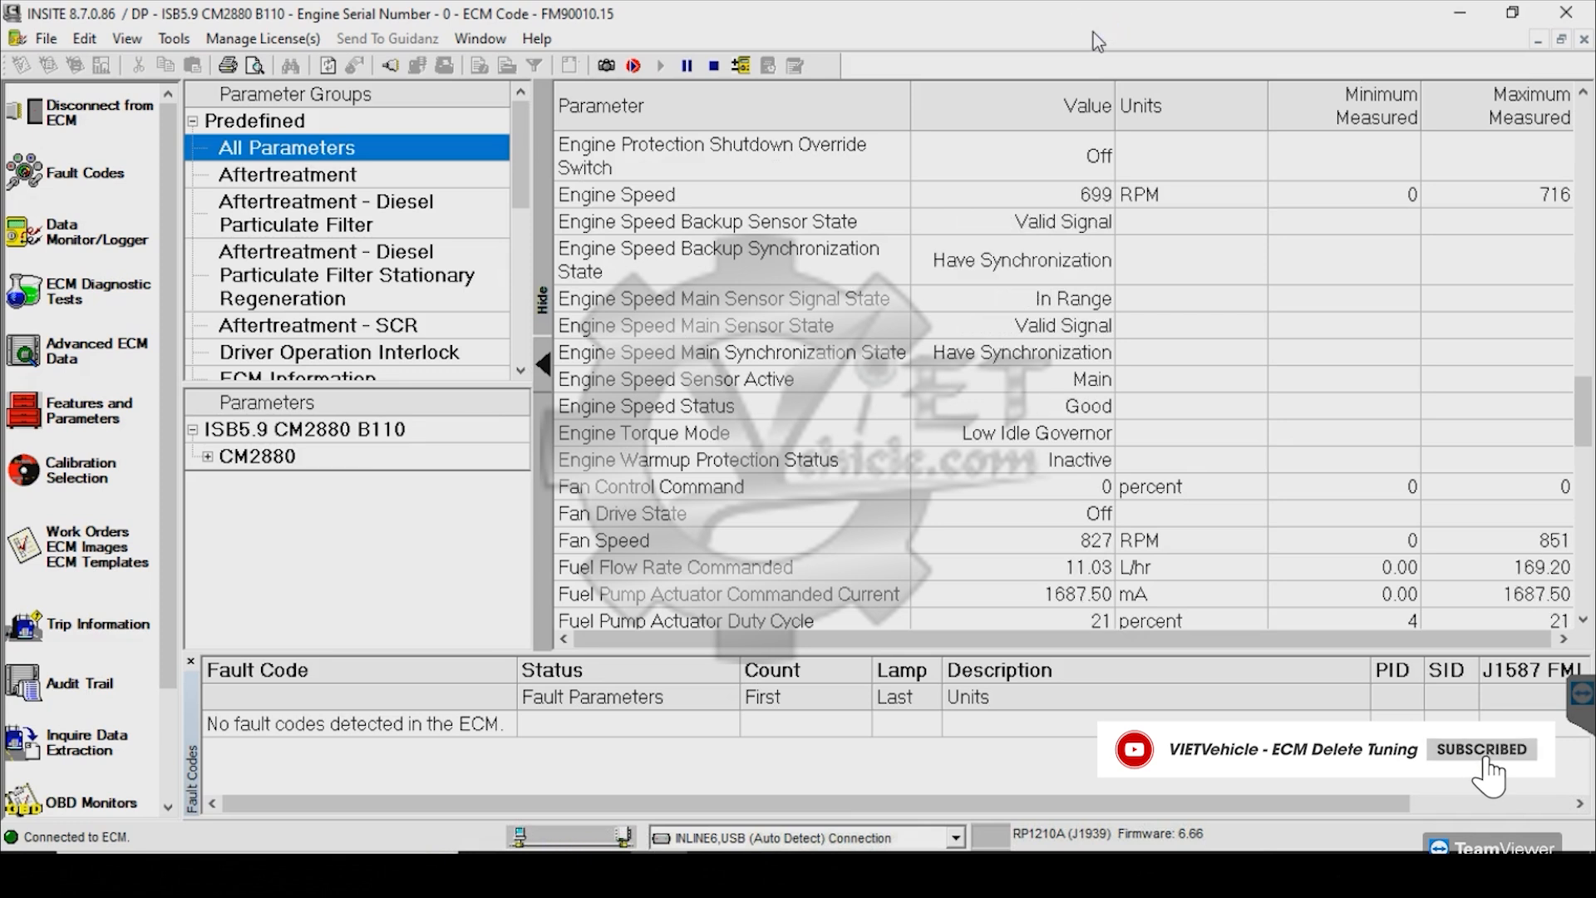
{"action": "left_click", "coordinate": [1079, 207]}
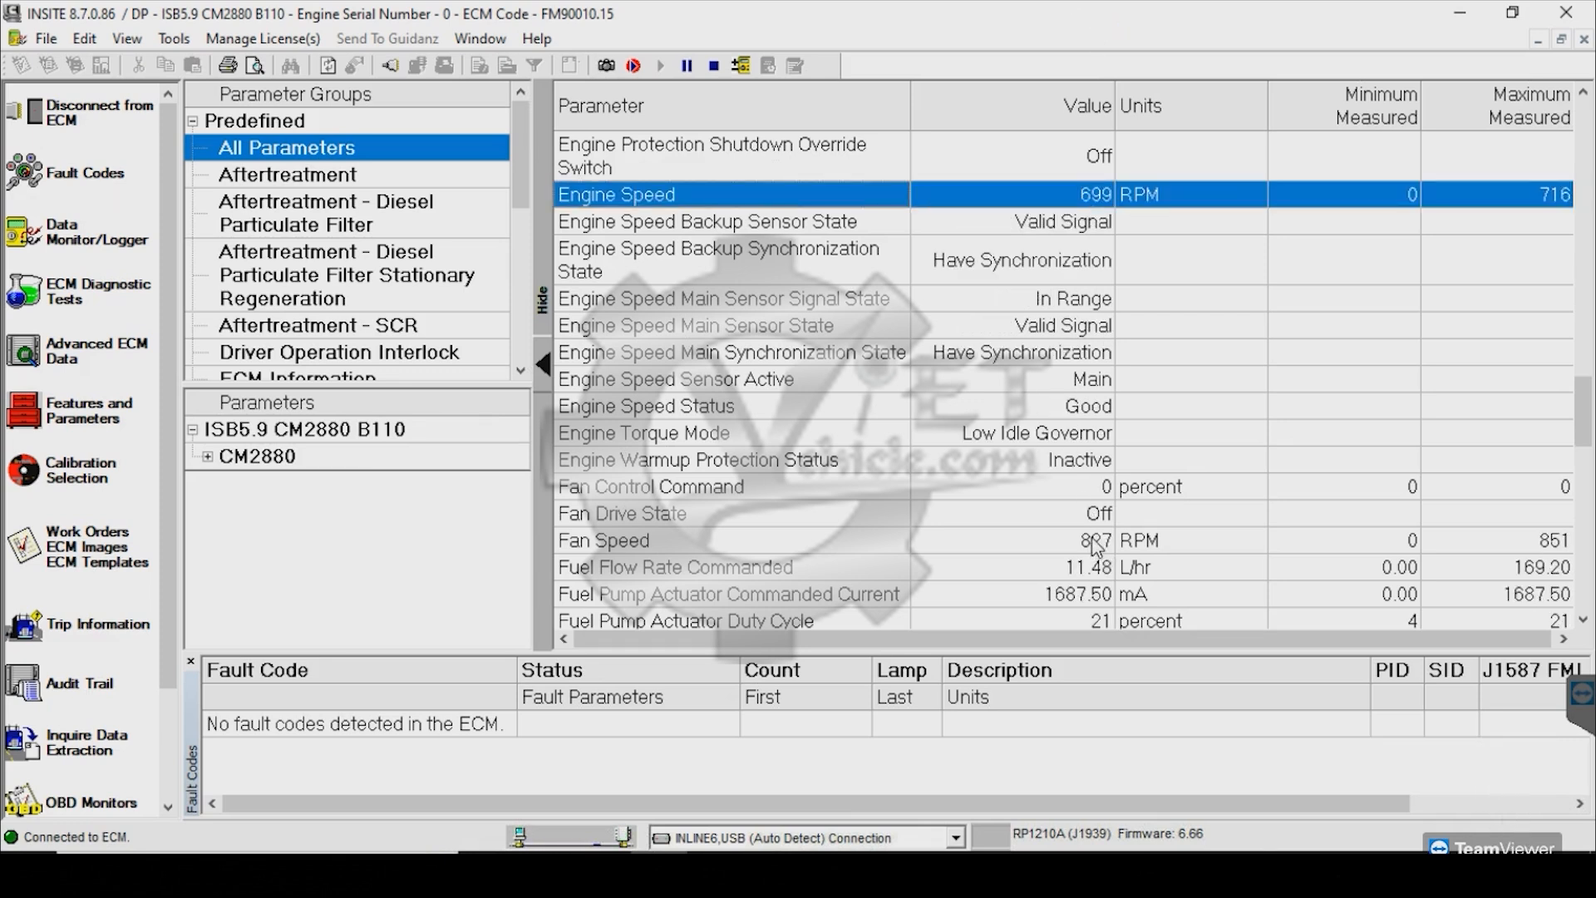